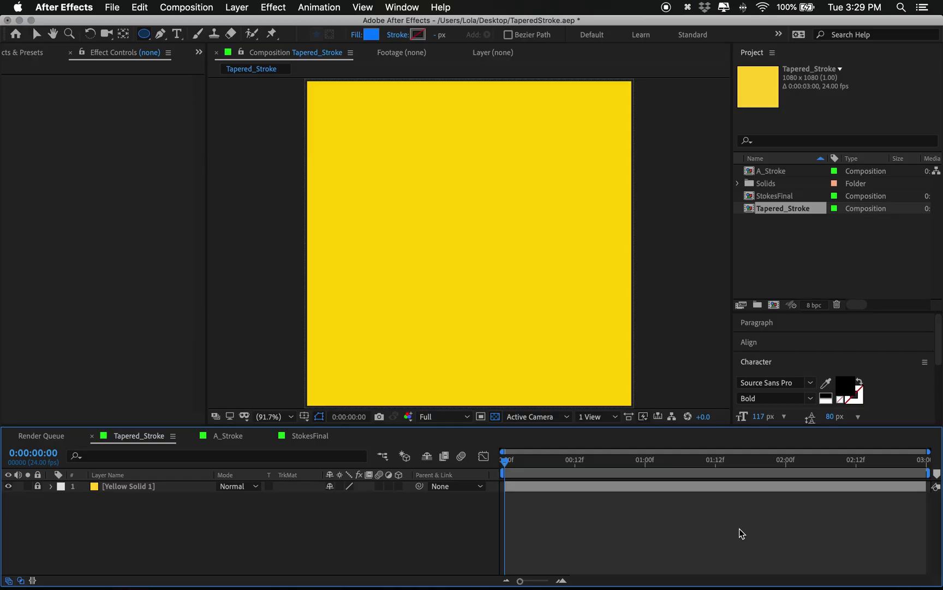
Draw a small blue circle on a new shape layer near the composition's centre and centre the layer's anchor point on it.
right_click(341, 537)
mouse_move(459, 445)
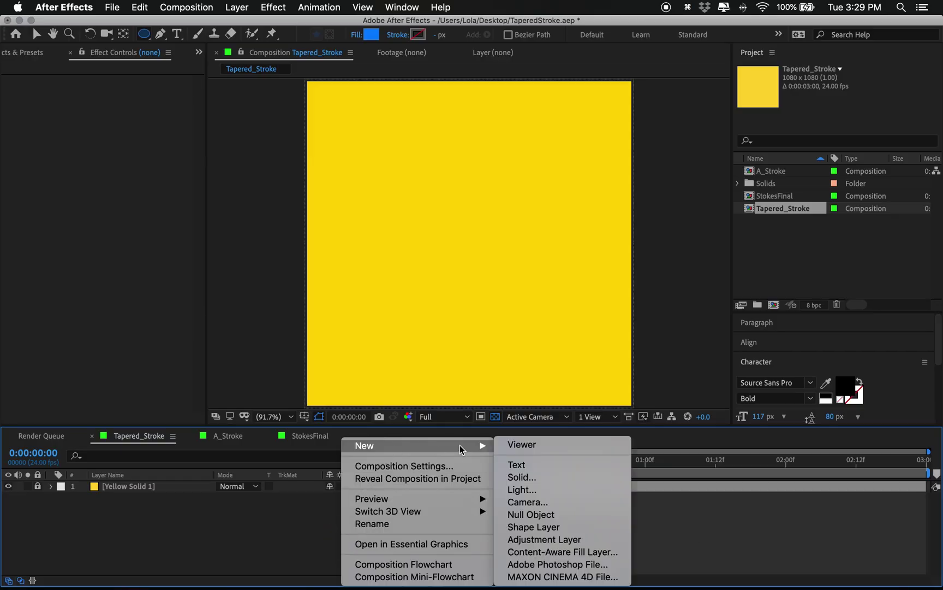
left_click(528, 526)
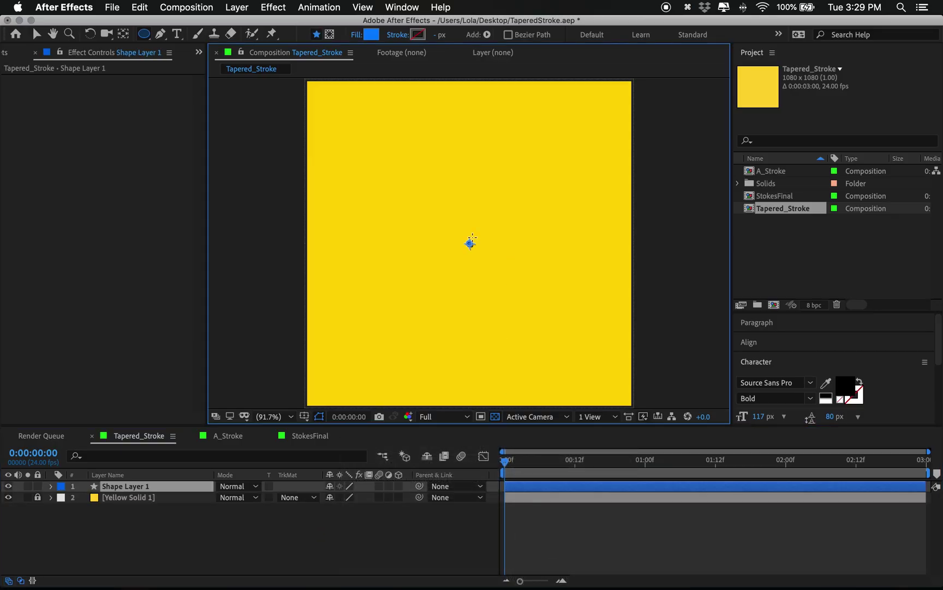
left_click_drag(433, 203, 468, 242)
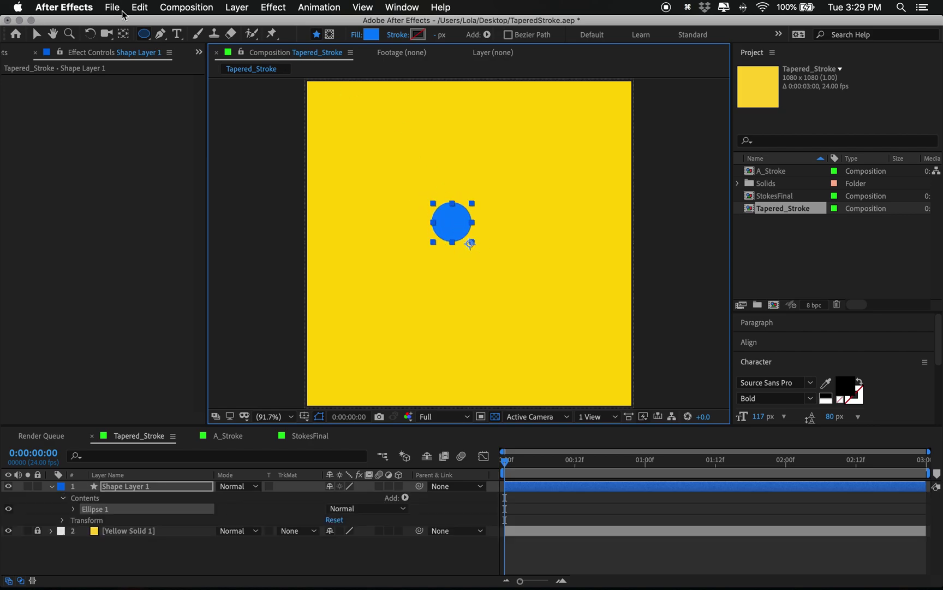
left_click(125, 36)
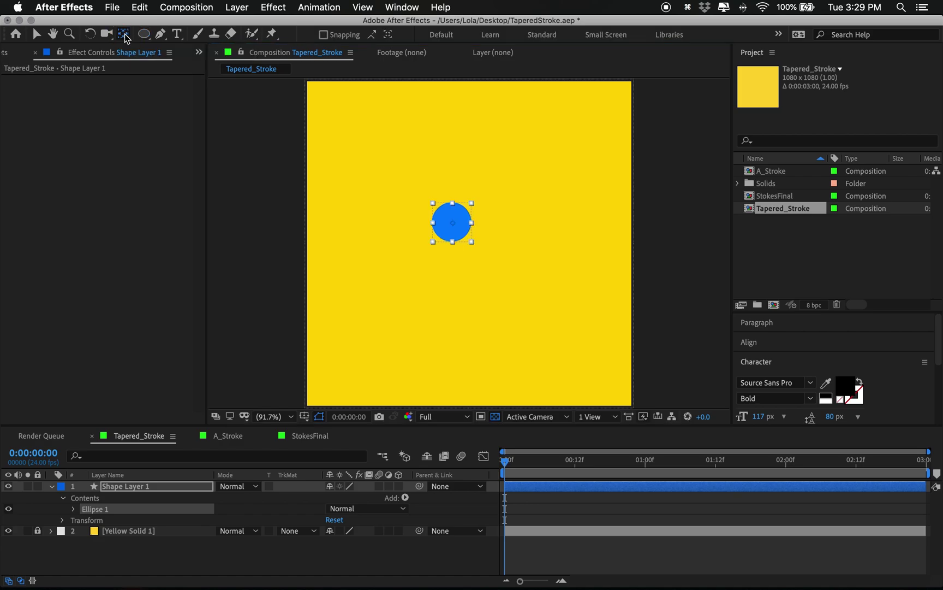
Rename the shape layer as Stroke and collapse its properties.
left_click(138, 487)
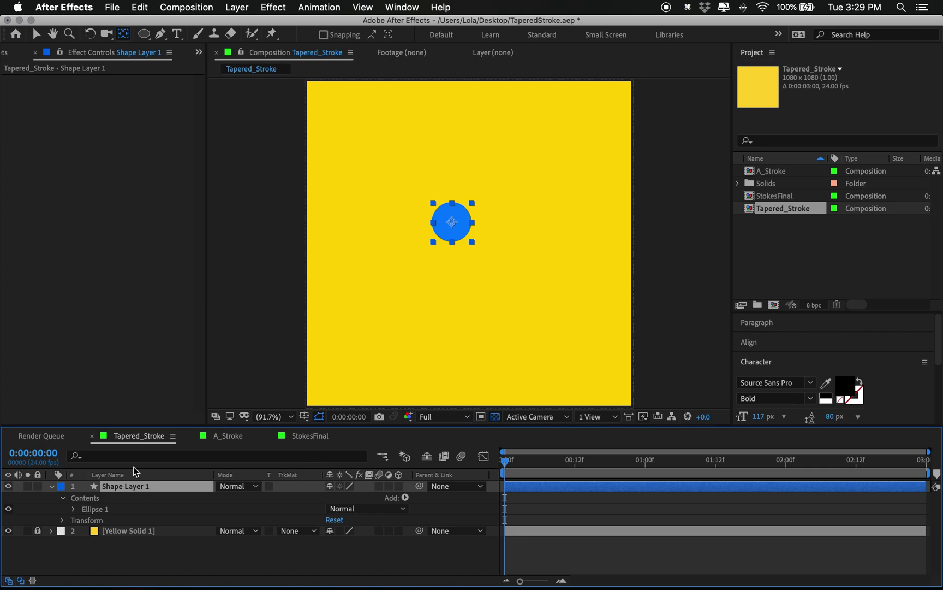
key("Return")
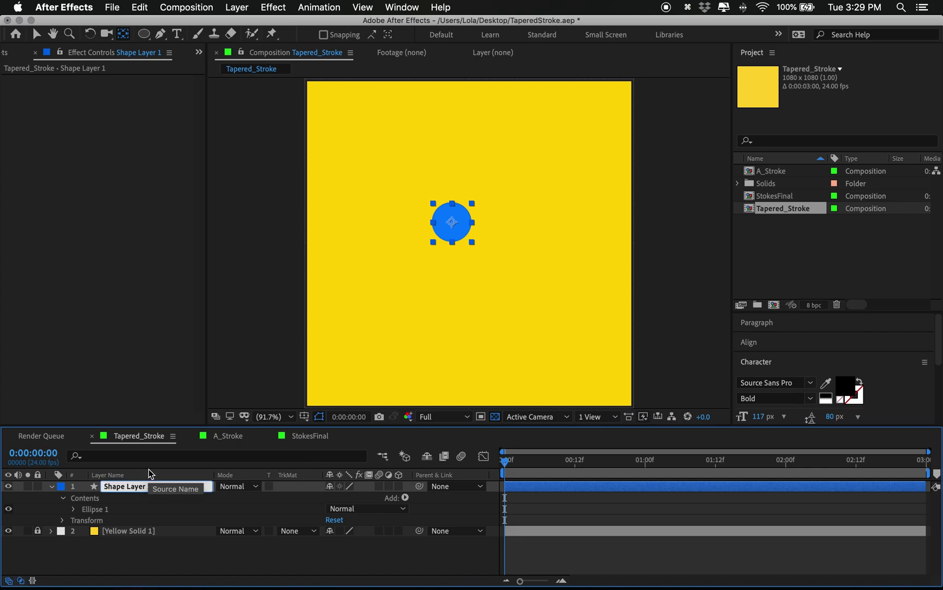
type("Stroke")
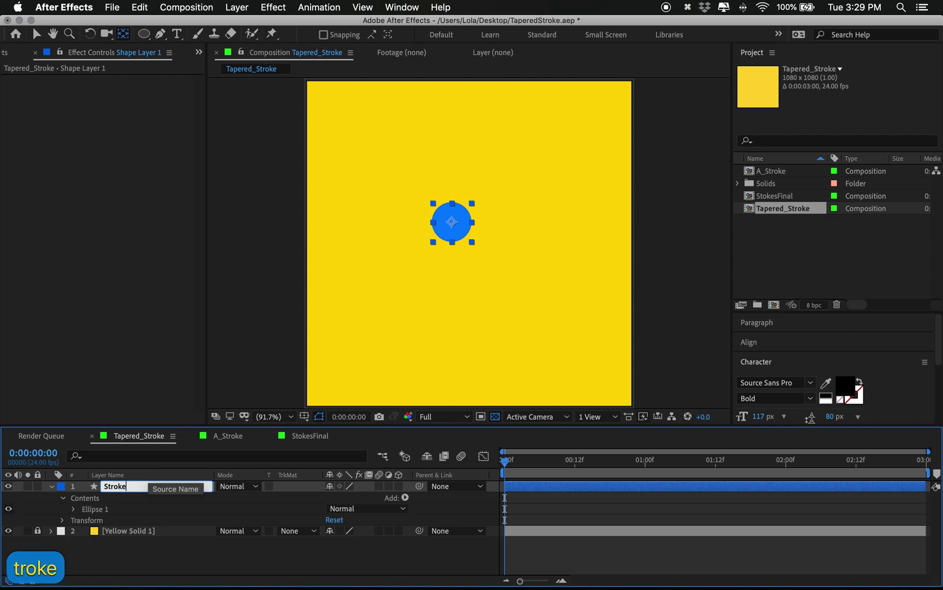
key("Return")
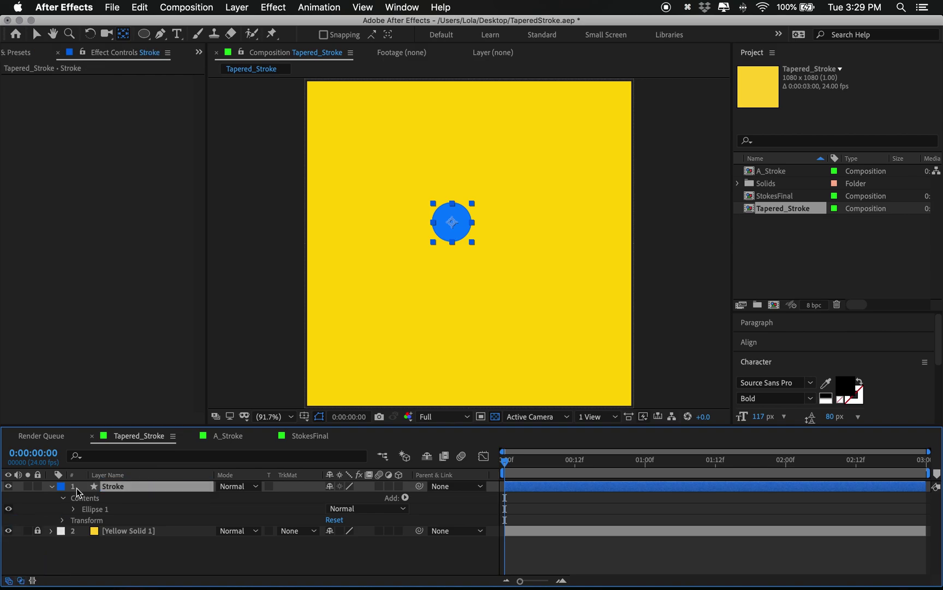
left_click(51, 486)
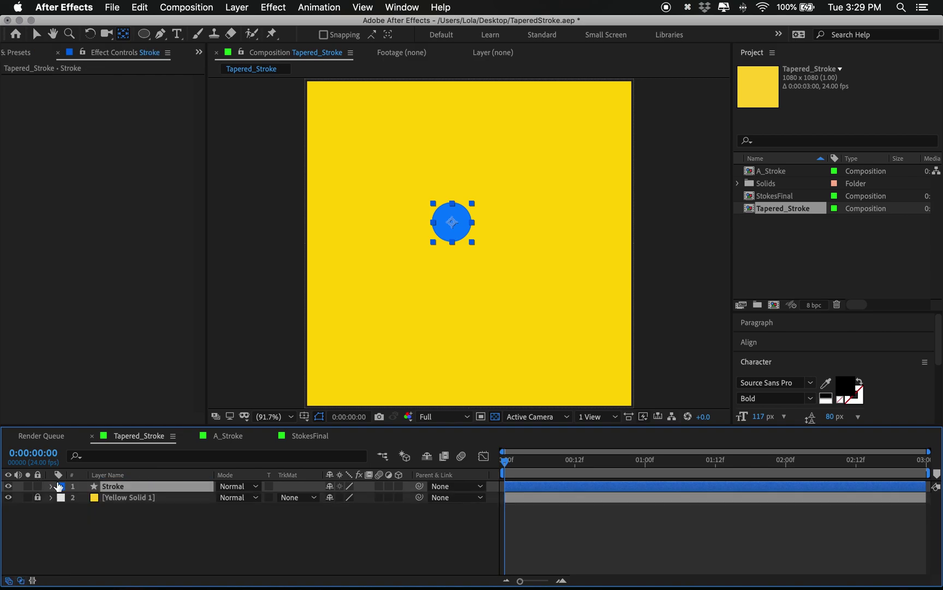
Shrink the circle to about 42.7% near the composition's upper-left corner and set its starting Position and Scale keyframes at 0:00:00:00.
key("v")
left_click_drag(448, 223, 361, 112)
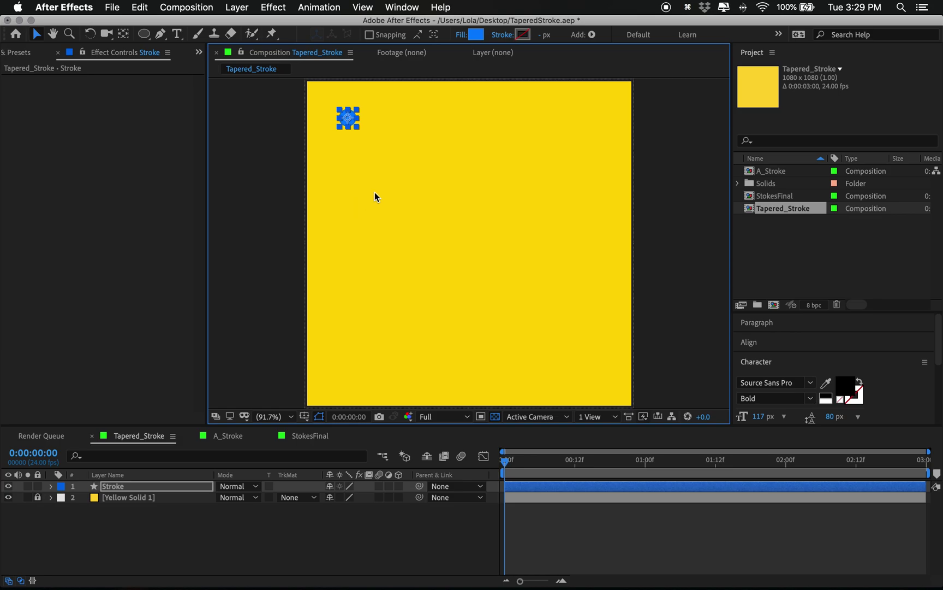
key("s")
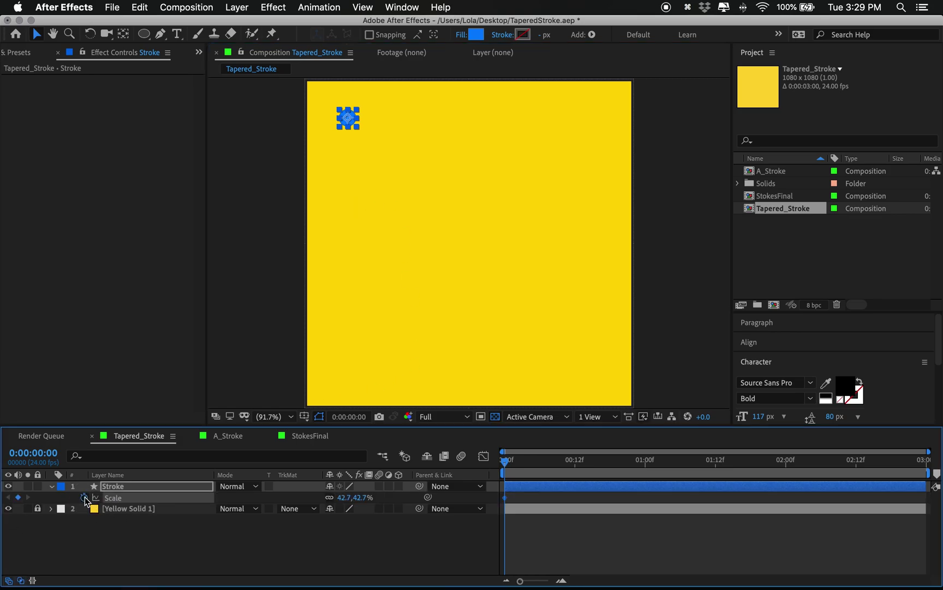
key("p")
left_click(84, 498)
key("u")
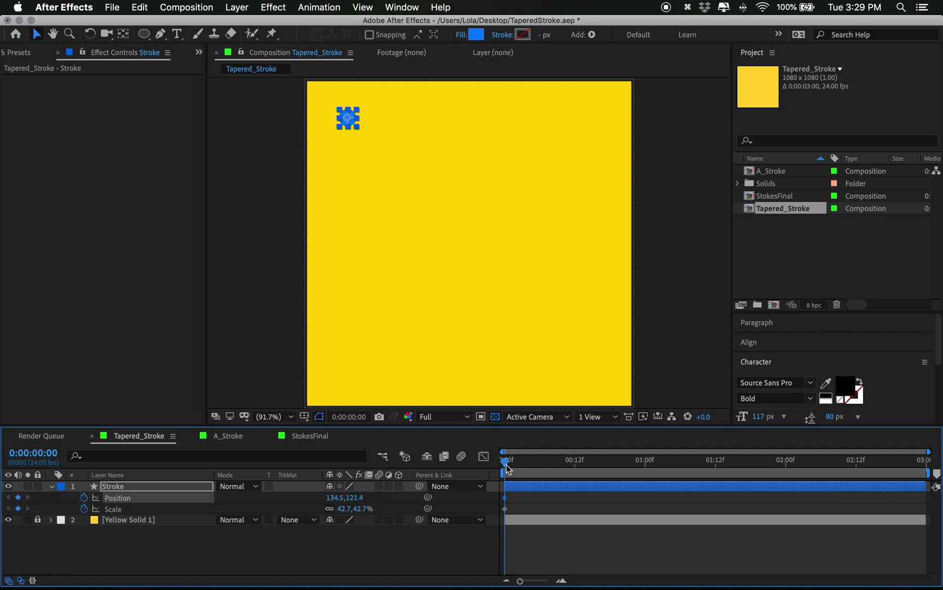
Animate the circle to the lower-right corner, about 983, 979, at 0:00:02:23 and bend its motion path into an S-curve.
left_click_drag(505, 464, 928, 468)
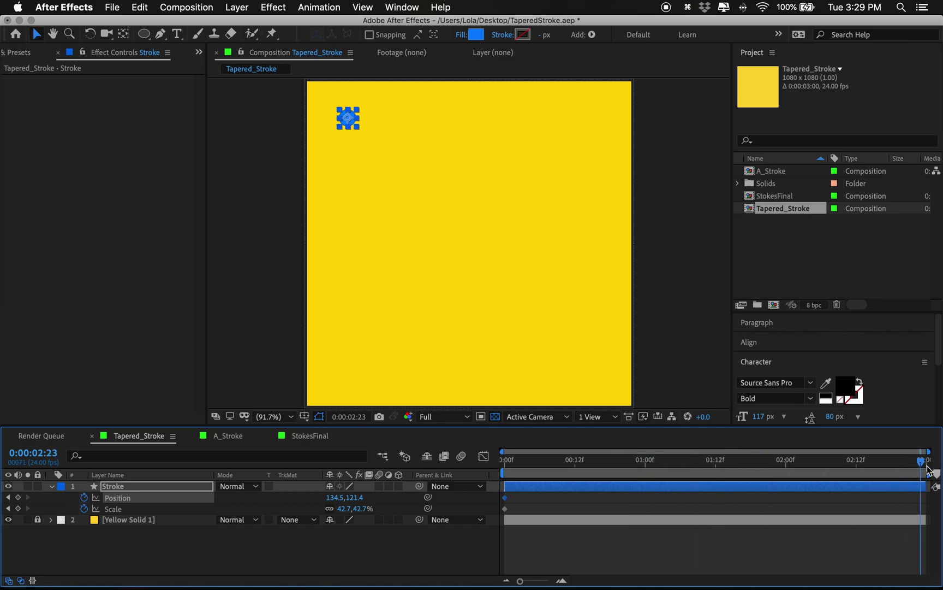
left_click_drag(344, 113, 602, 379)
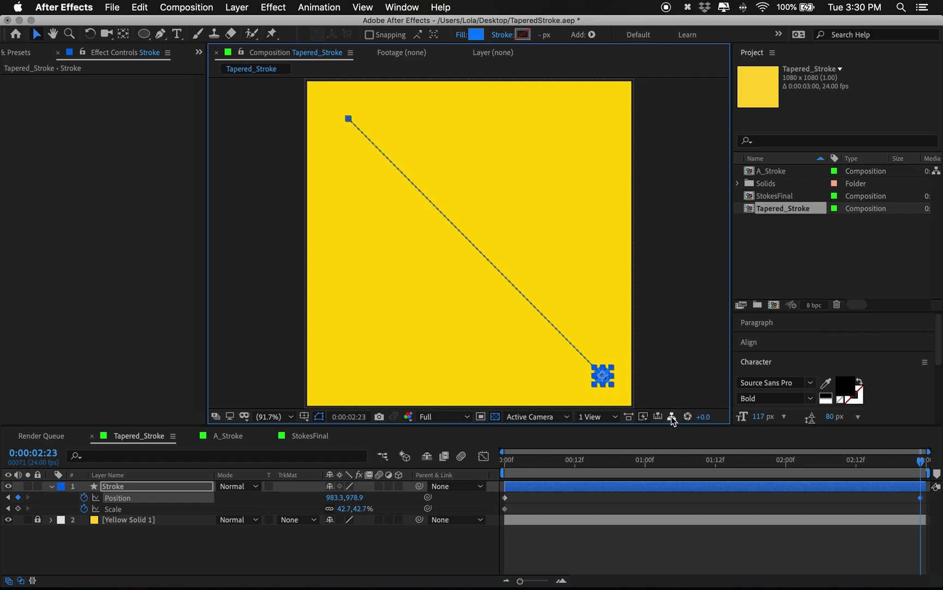
key("g")
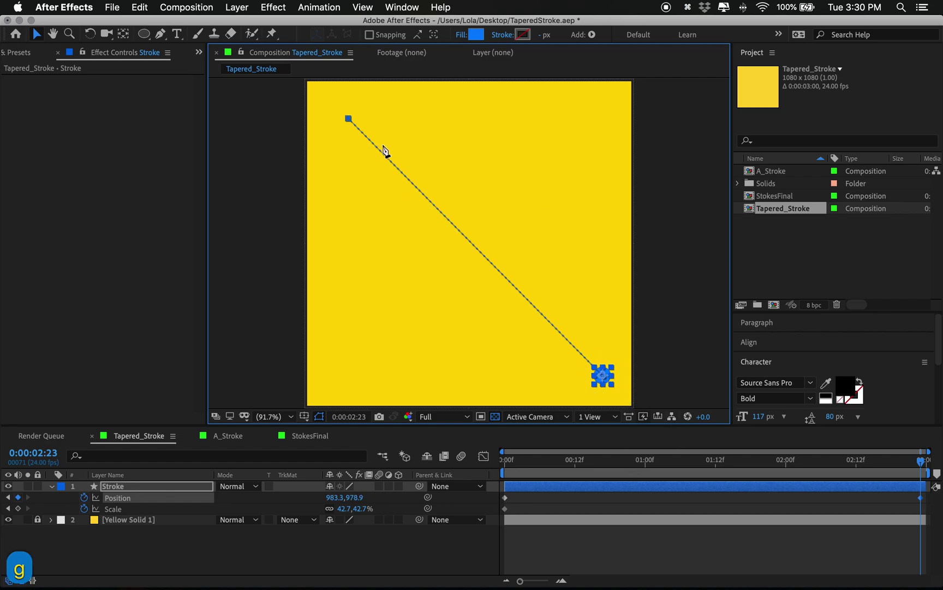
left_click_drag(348, 119, 329, 292)
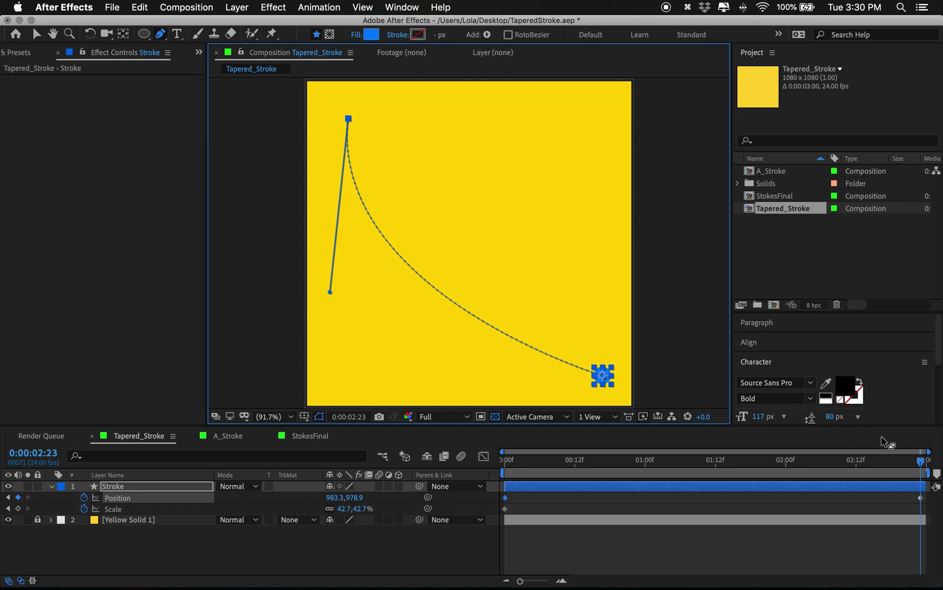
left_click_drag(861, 467, 798, 464)
left_click_drag(598, 372, 590, 217)
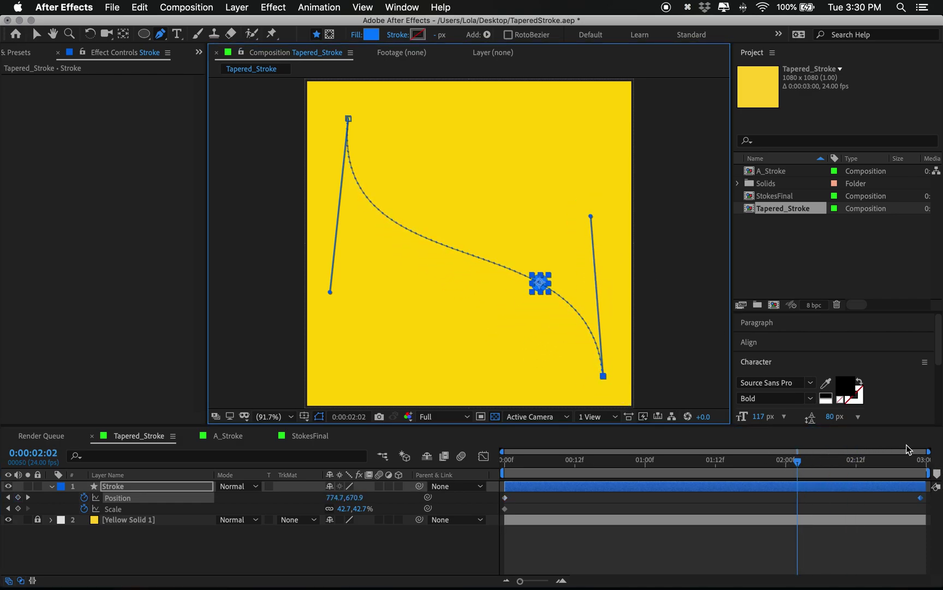
Add a Scale keyframe at 0:00:02:23 and enlarge the circle to about 71.7% at 0:00:01:12.
left_click(922, 464)
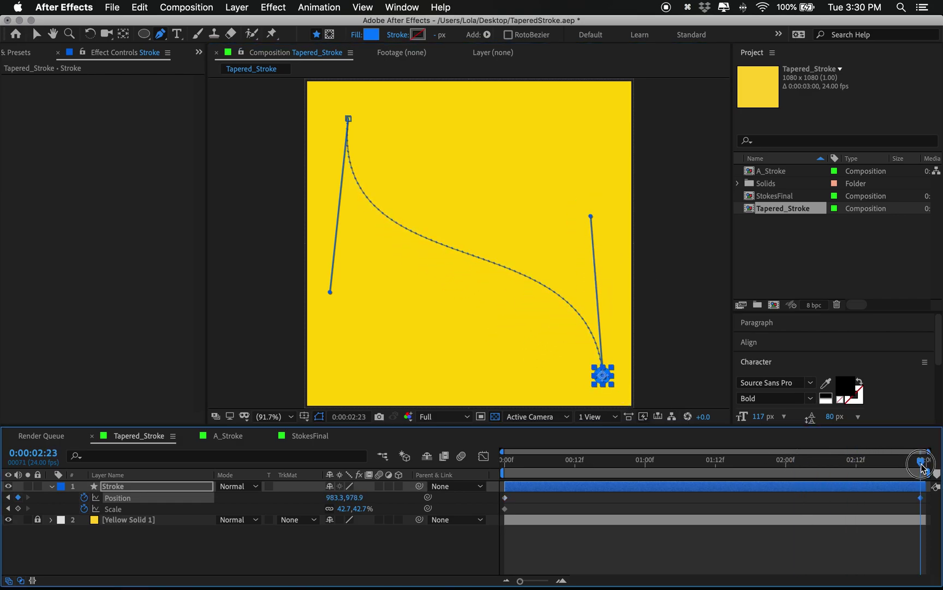
left_click(18, 507)
left_click(547, 509)
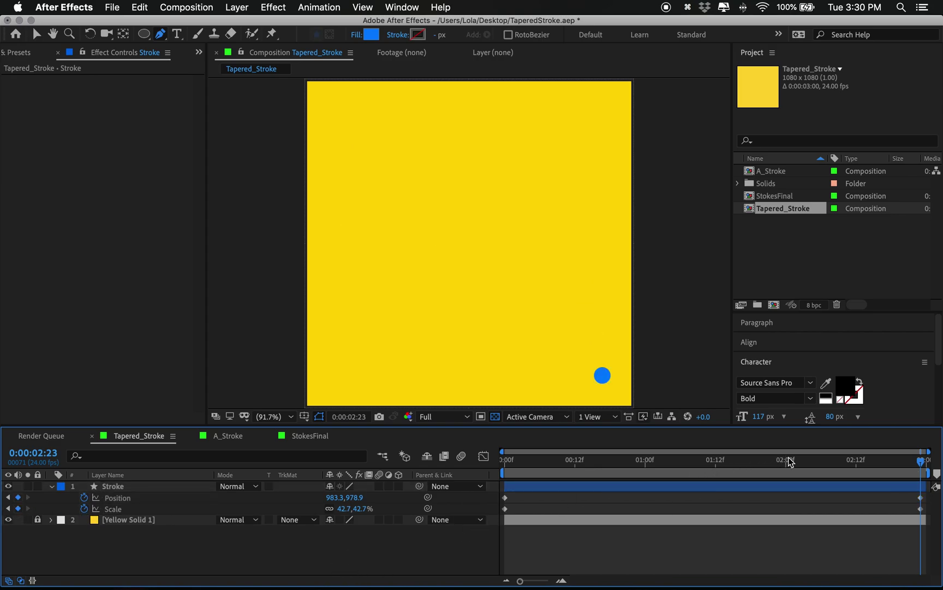
left_click_drag(790, 463, 717, 462)
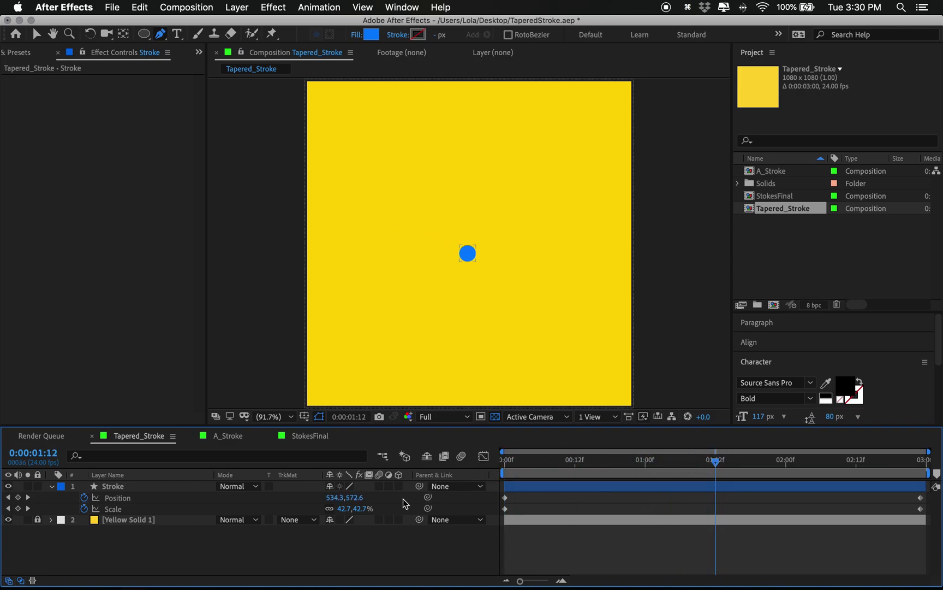
mouse_move(360, 511)
left_mouse_down()
mouse_move(401, 500)
mouse_move(375, 503)
left_mouse_up()
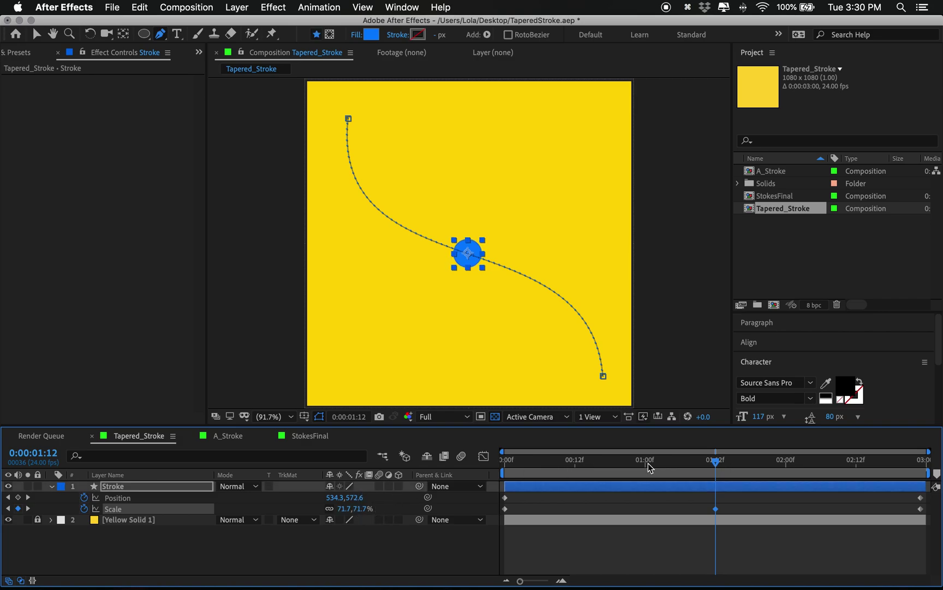
Set the Stroke layer's Scale to 0% at the first keyframe, 0:00:00:00.
left_click(691, 464)
left_click_drag(691, 463, 502, 468)
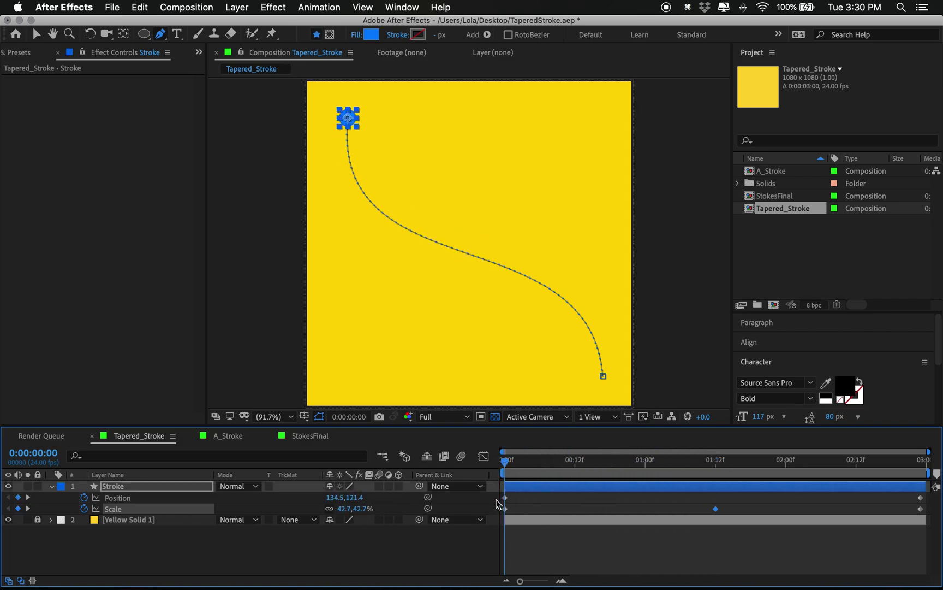
left_click(357, 509)
type("0")
key("Return")
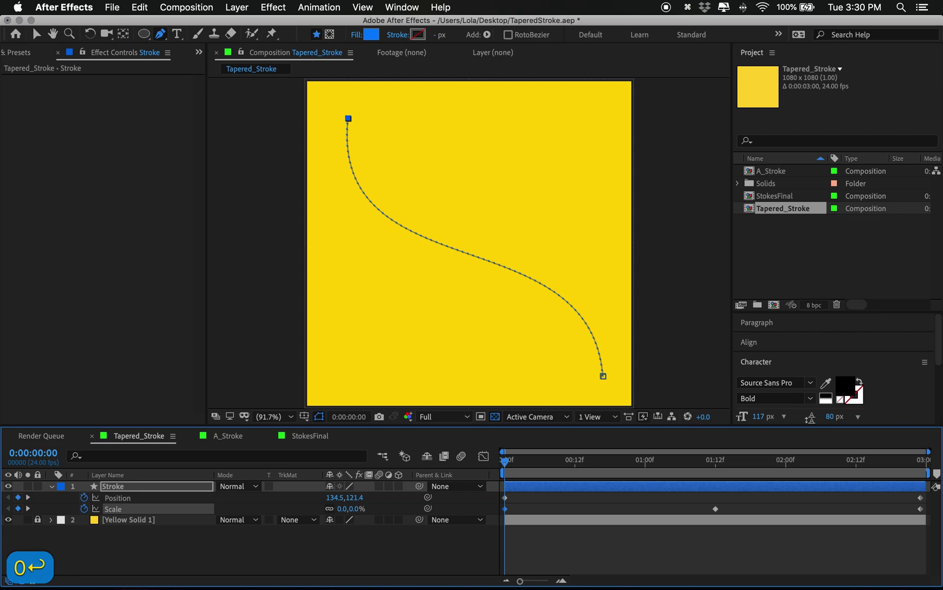
Set the Stroke layer's Scale to 0% at the last keyframe, 0:00:02:23.
left_click(27, 508)
left_click(27, 508)
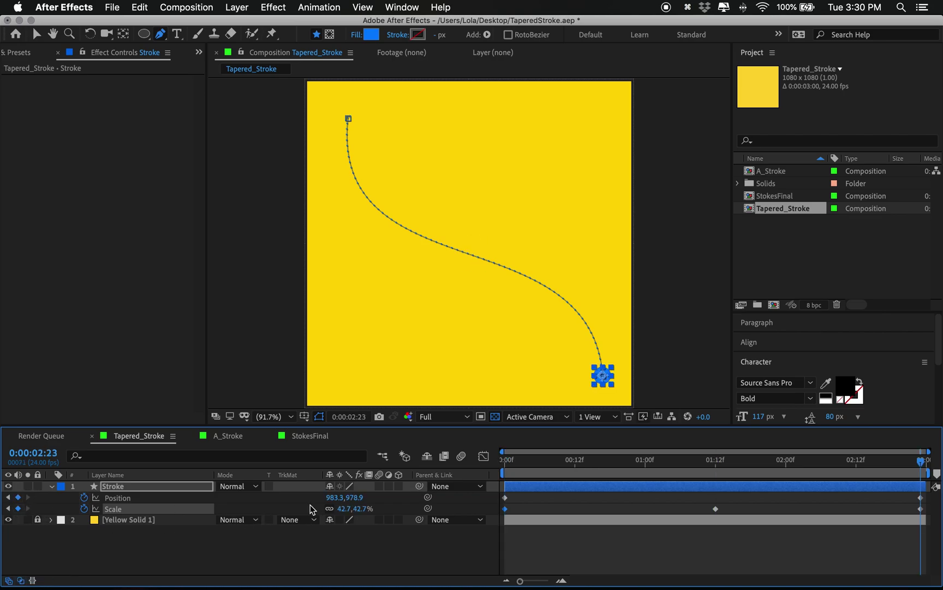
left_click(359, 512)
type("0")
key("Return")
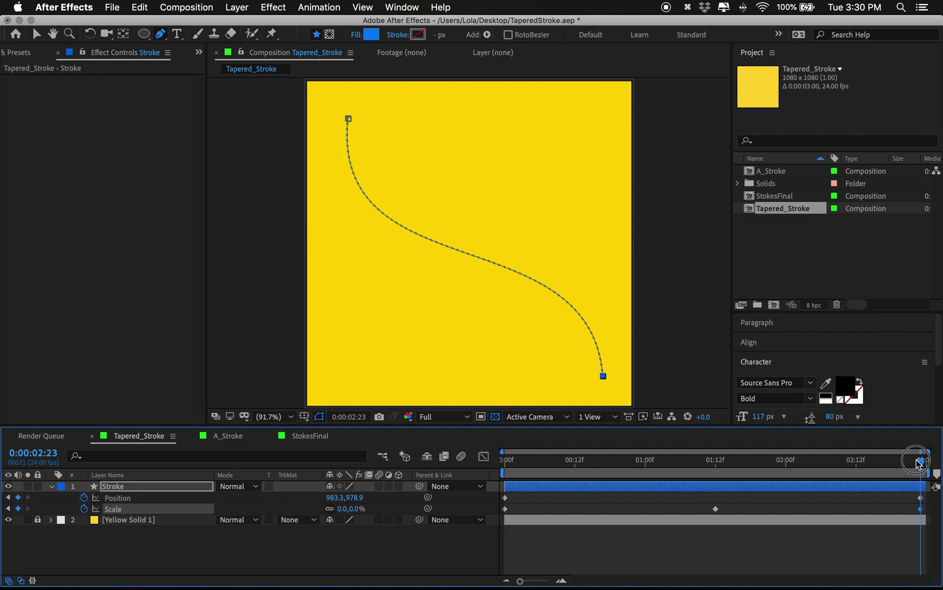
Preview the circle's animation along the curved path from the beginning of the composition.
left_click_drag(916, 460, 501, 484)
left_click(824, 499)
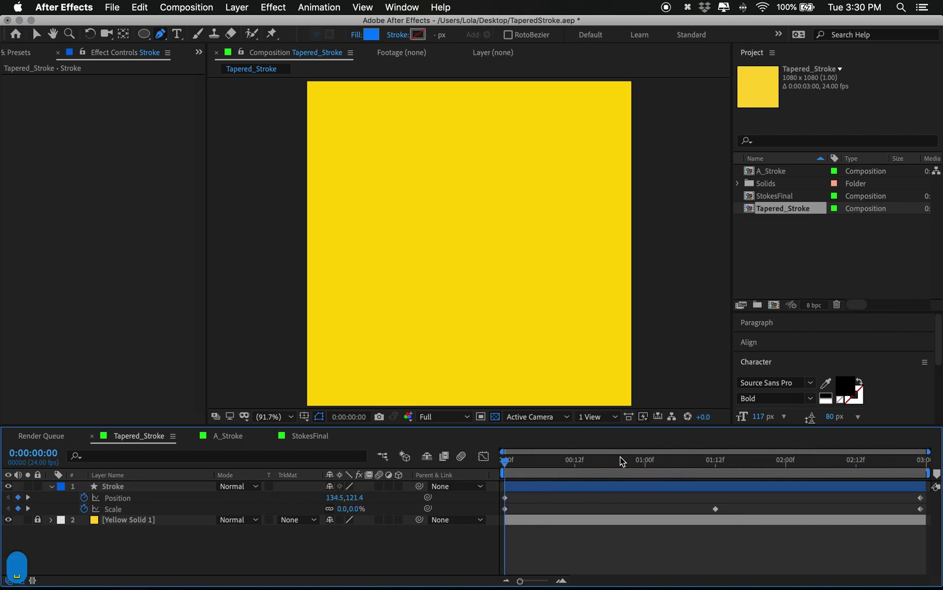
key("space")
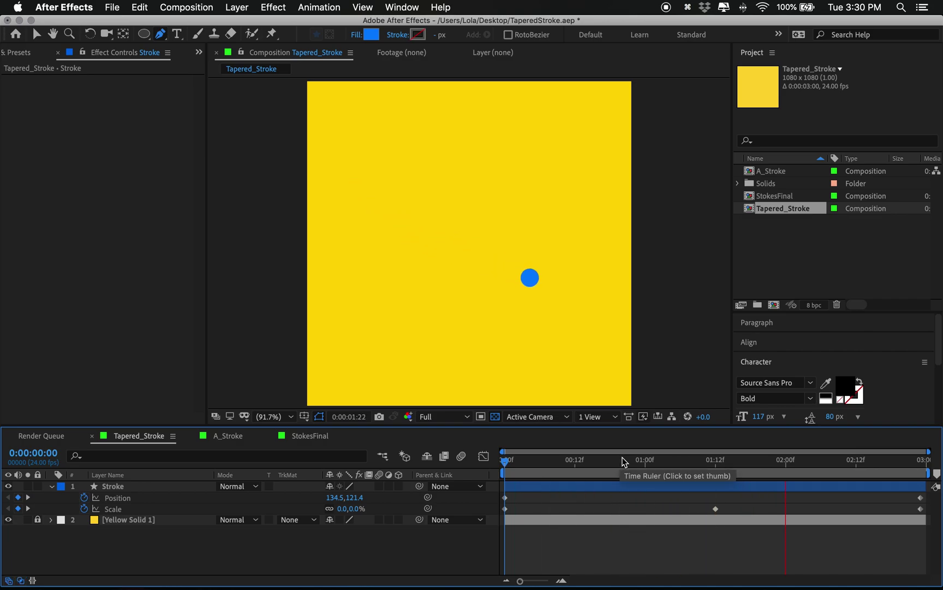
key("space")
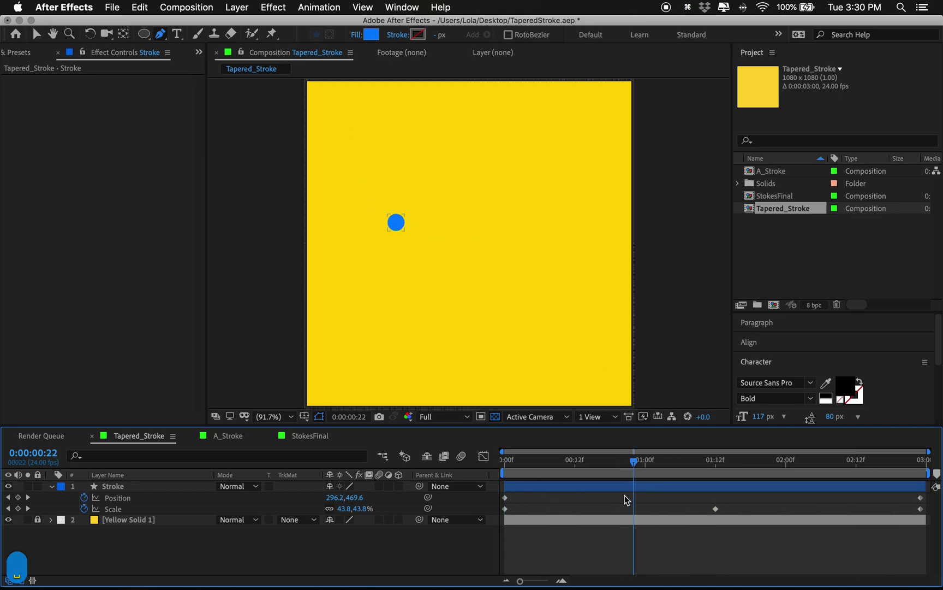
Apply Easy Ease to both Position keyframes and extend their speed graph handles inward for a sharper mid-motion peak.
left_click(505, 498)
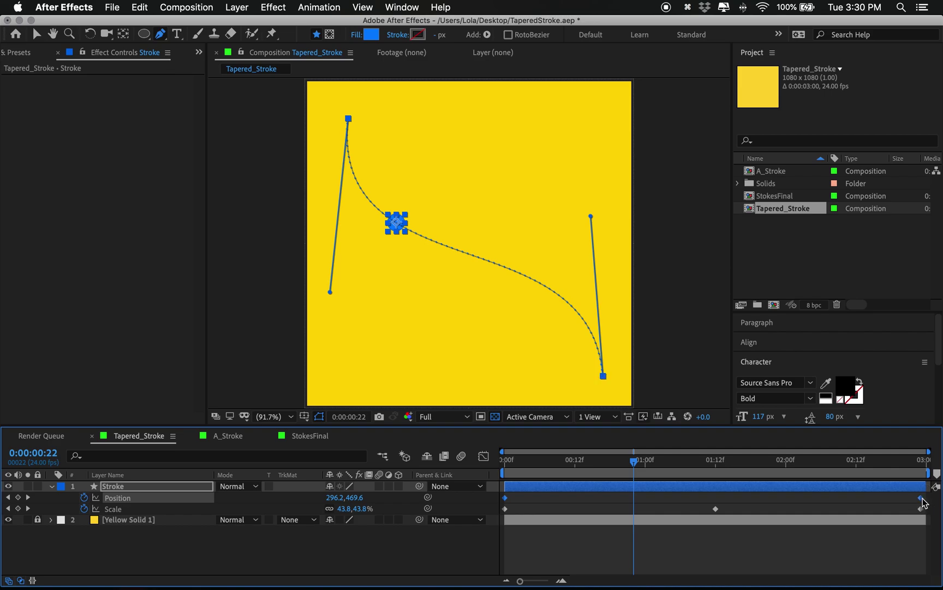
key("F9")
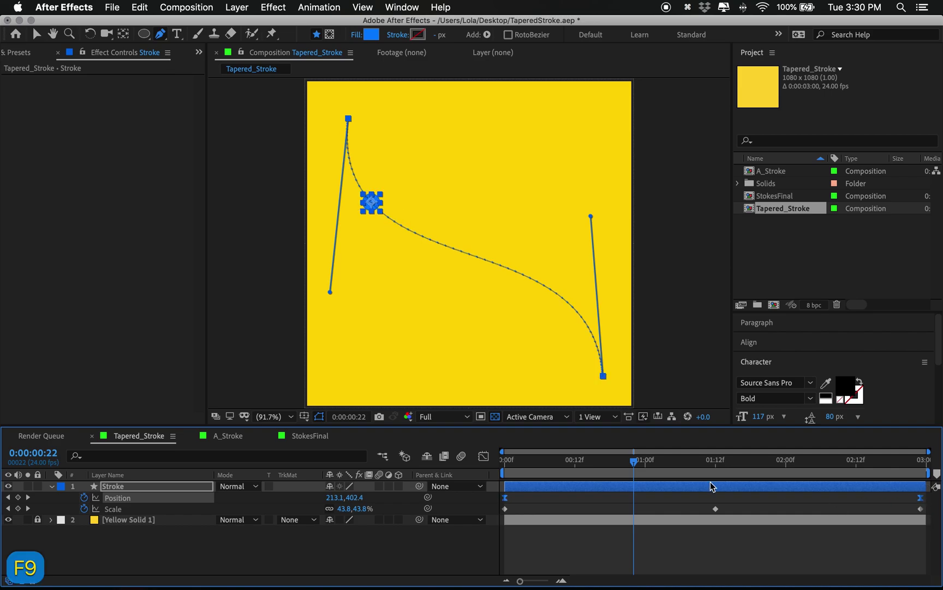
left_click(483, 456)
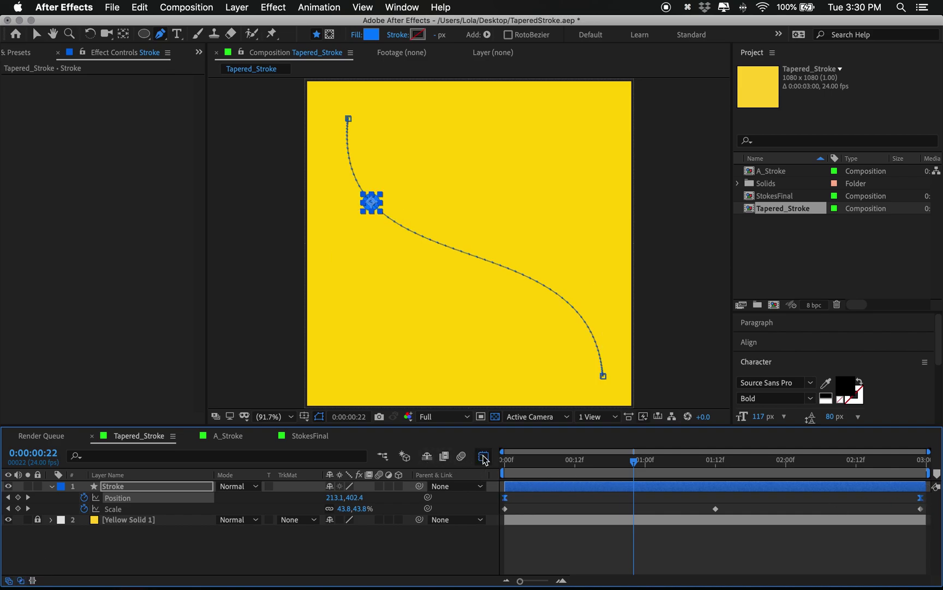
left_click_drag(930, 554, 911, 554)
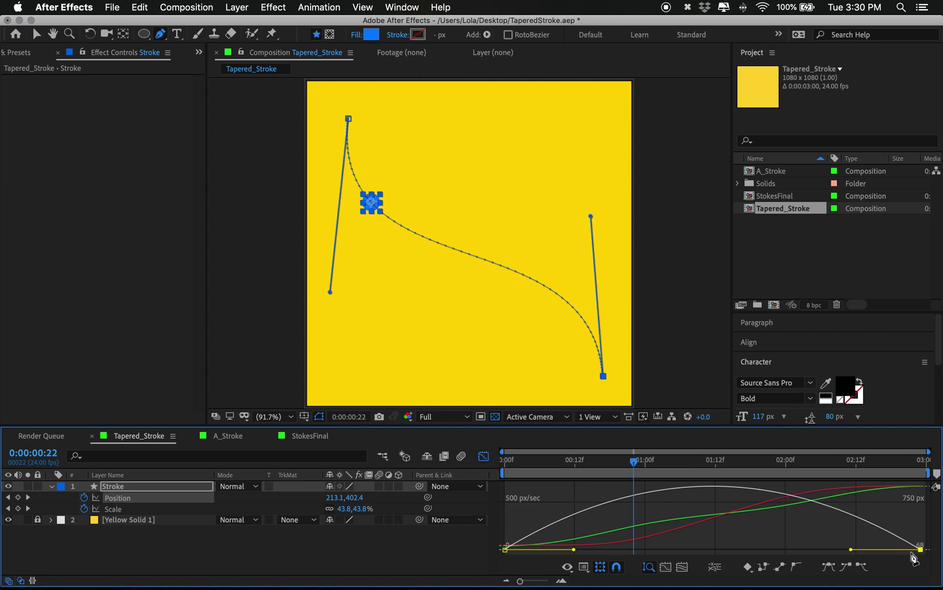
left_click_drag(852, 551, 771, 556)
left_click_drag(552, 512, 490, 565)
left_click_drag(572, 555, 644, 555)
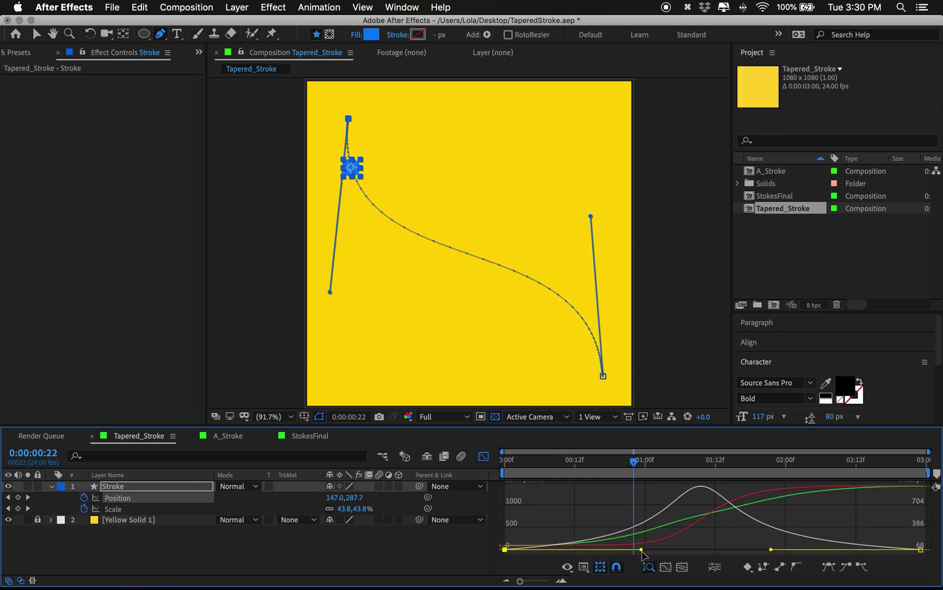
left_click(485, 459)
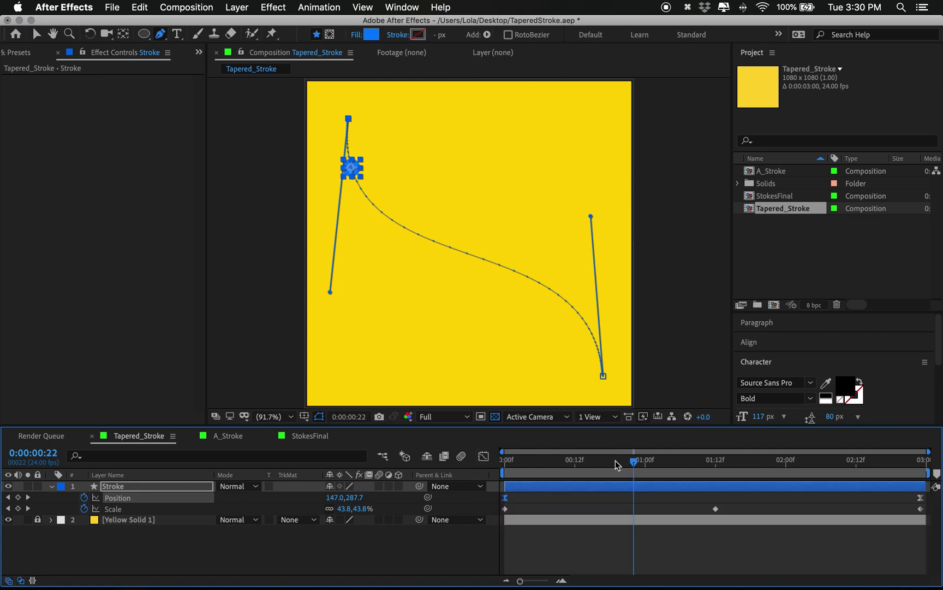
Preview the eased circle animation from the beginning of the composition.
left_click_drag(615, 460, 469, 462)
key("space")
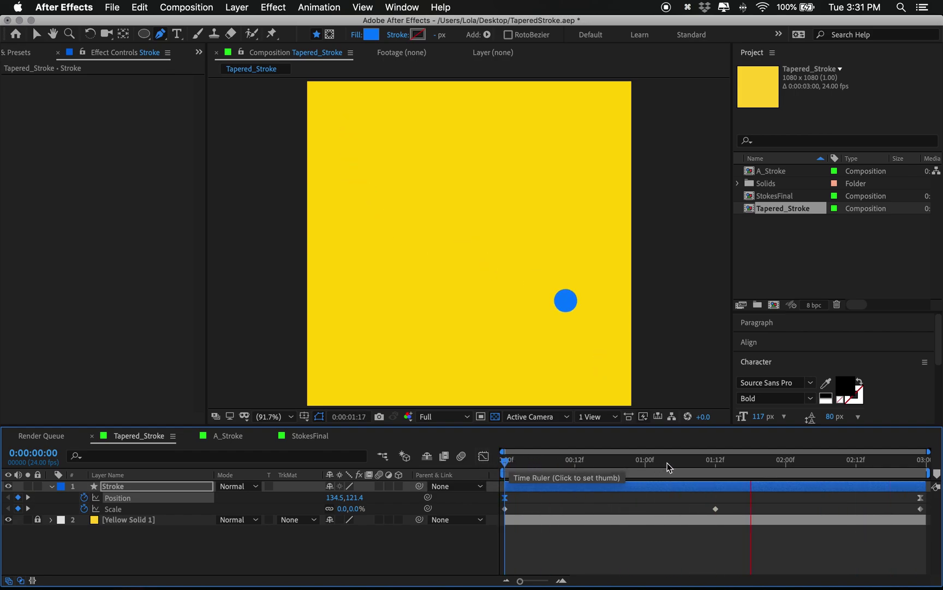
key("space")
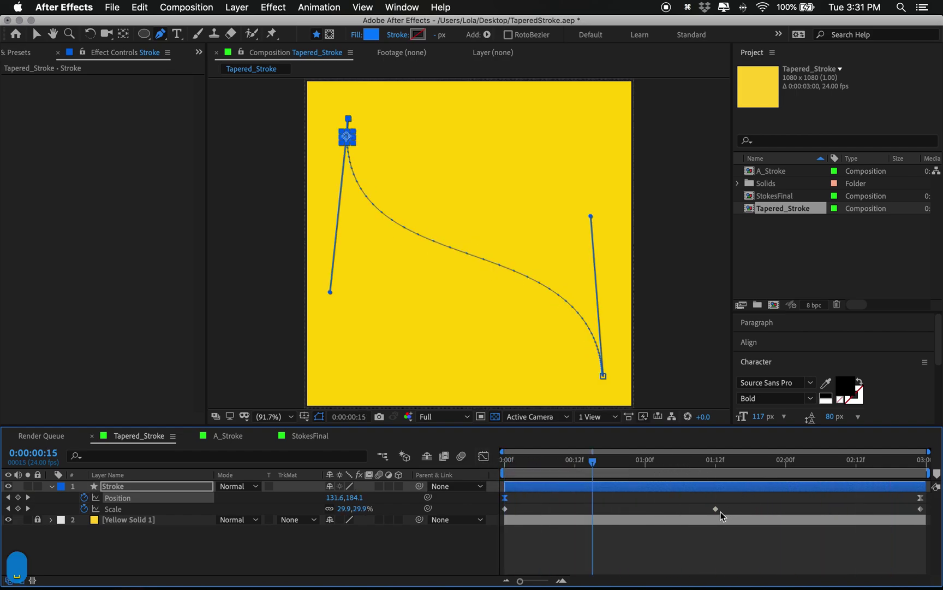
Shorten the Stroke layer's timing by moving the middle Scale keyframe to 0:00:00:20 and the last Position and Scale keyframes to 0:00:01:18.
left_click_drag(716, 508, 634, 508)
left_click_drag(937, 529, 746, 510)
left_click_drag(635, 509, 624, 509)
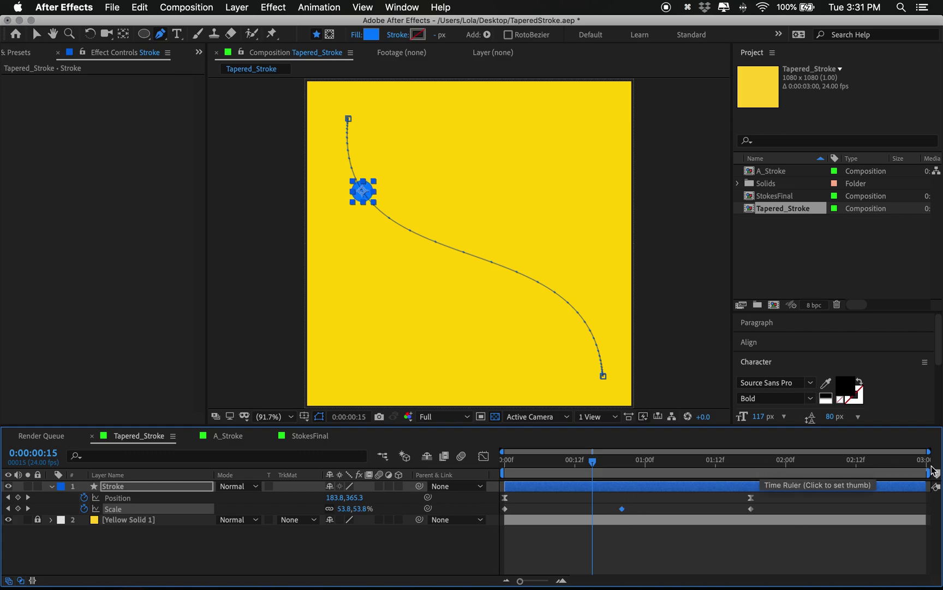
Shorten the work area to just past the last keyframes and trim the composition to it, giving a 0:00:01:19 duration.
left_click_drag(935, 471, 761, 476)
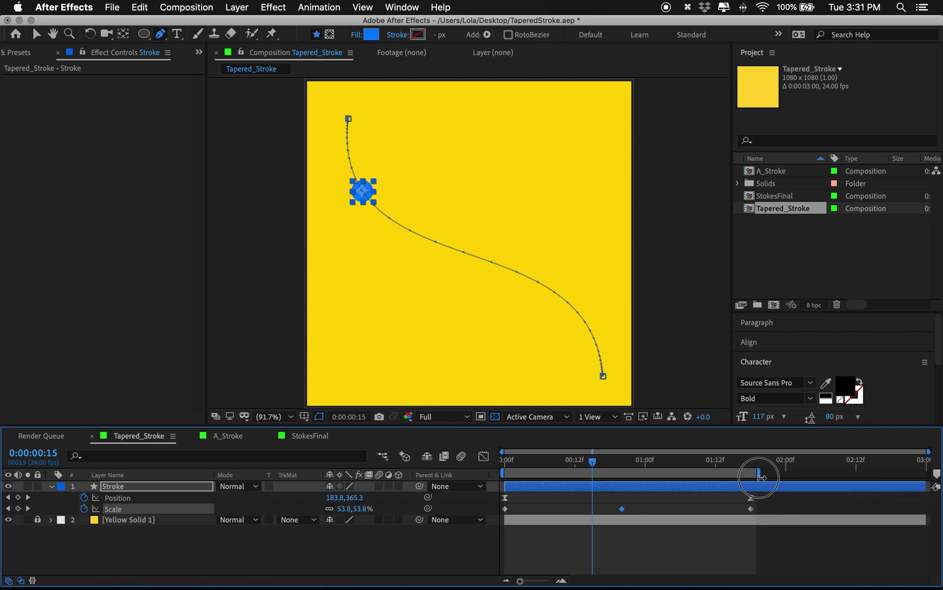
left_click(186, 7)
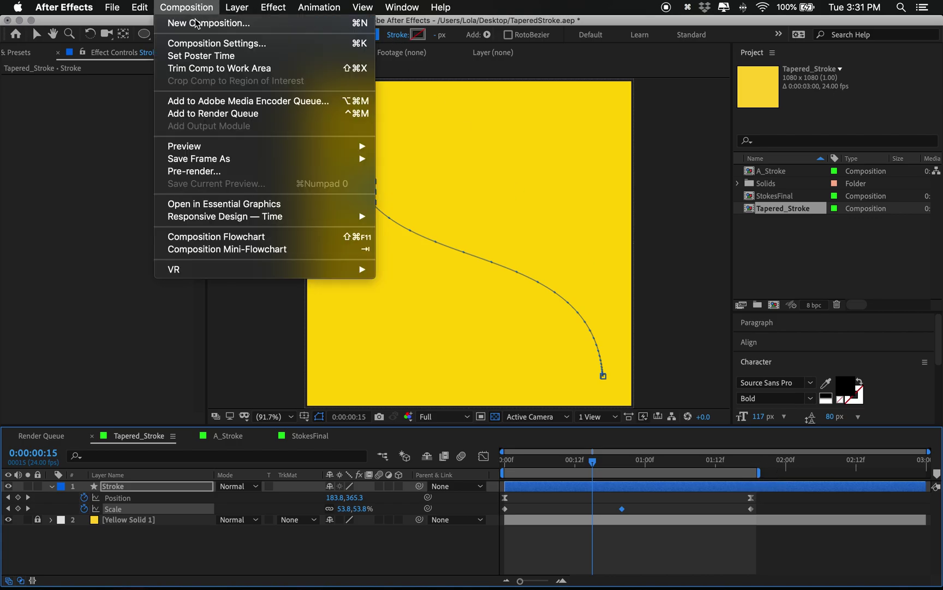
left_click(207, 126)
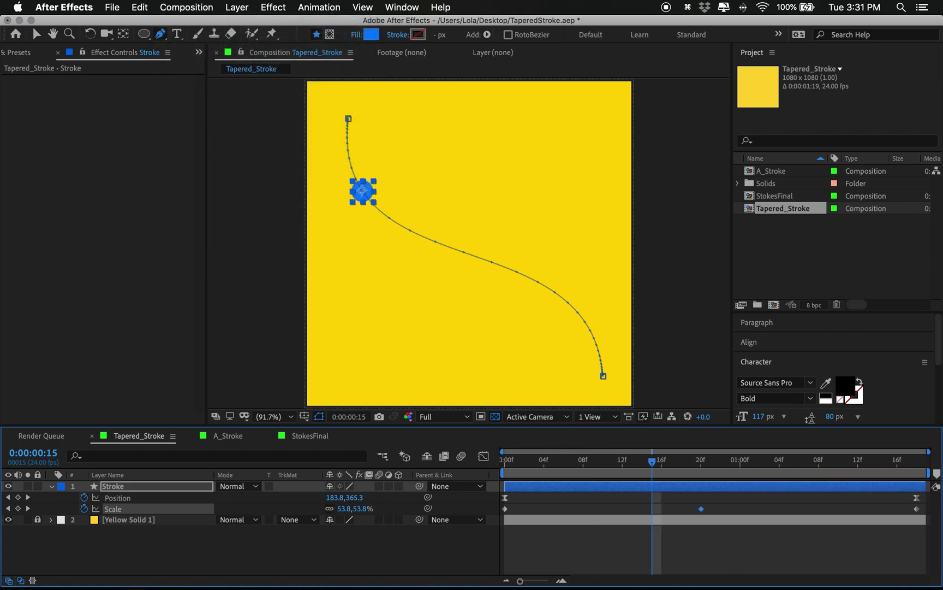
Move the Stroke layer's last Position and Scale keyframes to 0:00:01:19 and preview the animation from the start.
left_click_drag(910, 496, 926, 512)
key("Home")
key("space")
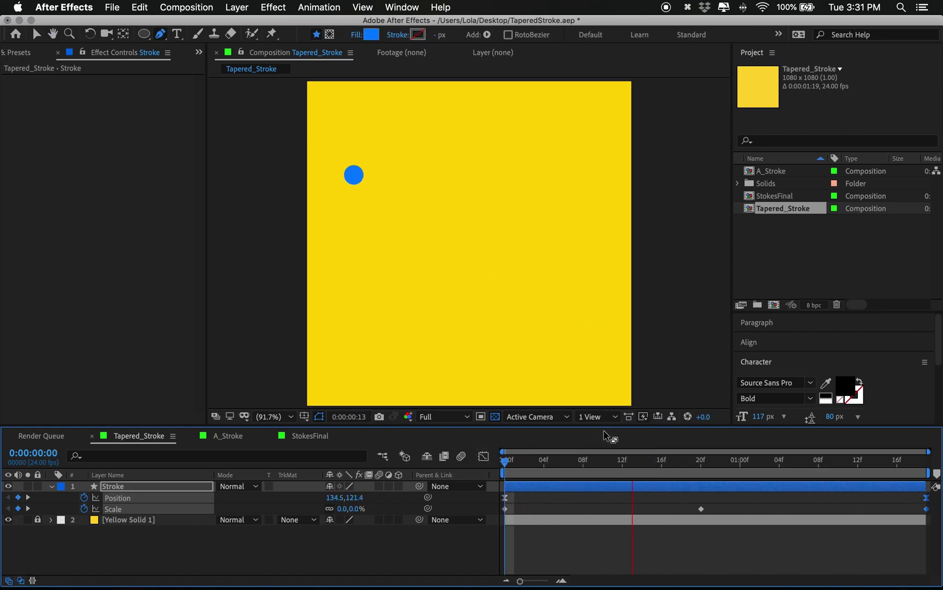
key("space")
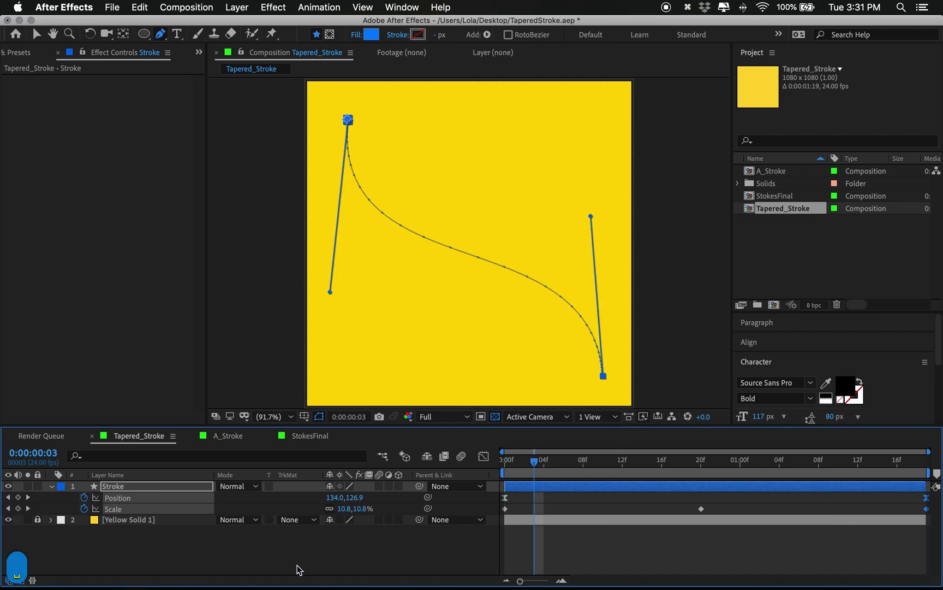
Find the Echo effect by searching for "echo" and apply it to the Stroke layer.
left_click(297, 569)
left_click(113, 486)
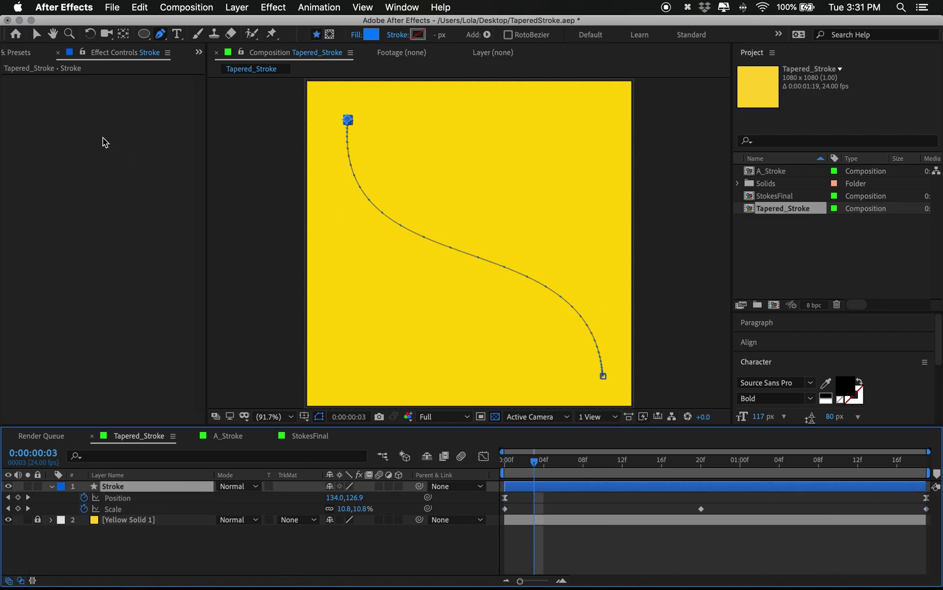
left_click(17, 52)
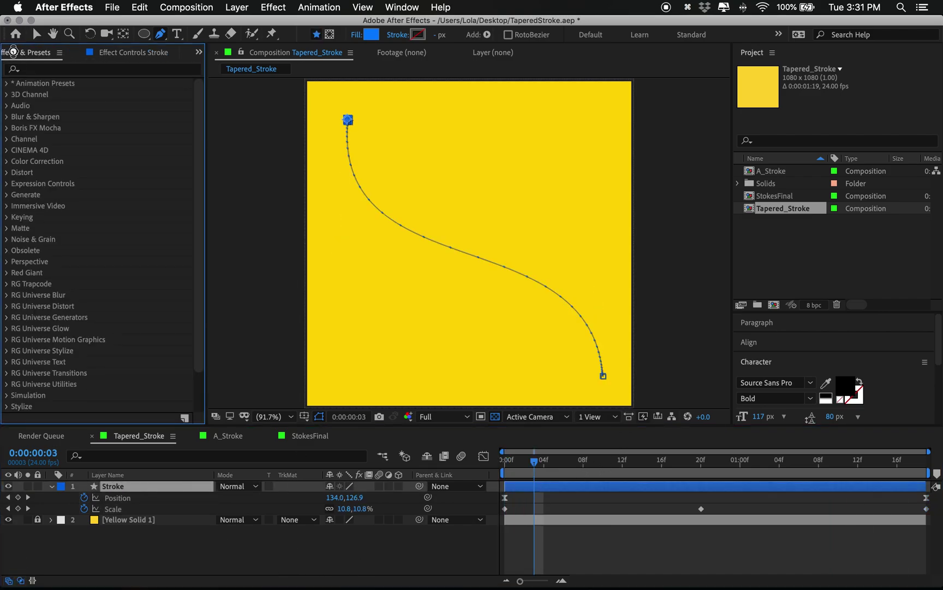
left_click(46, 70)
type("echo")
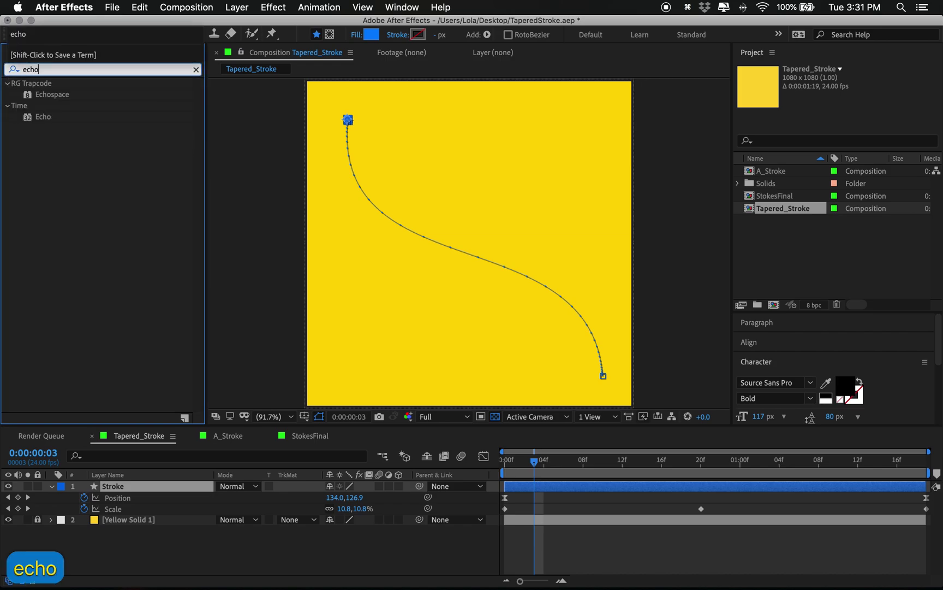
mouse_move(44, 121)
left_mouse_down()
mouse_move(72, 132)
mouse_move(122, 375)
mouse_move(130, 498)
mouse_move(117, 490)
left_mouse_up()
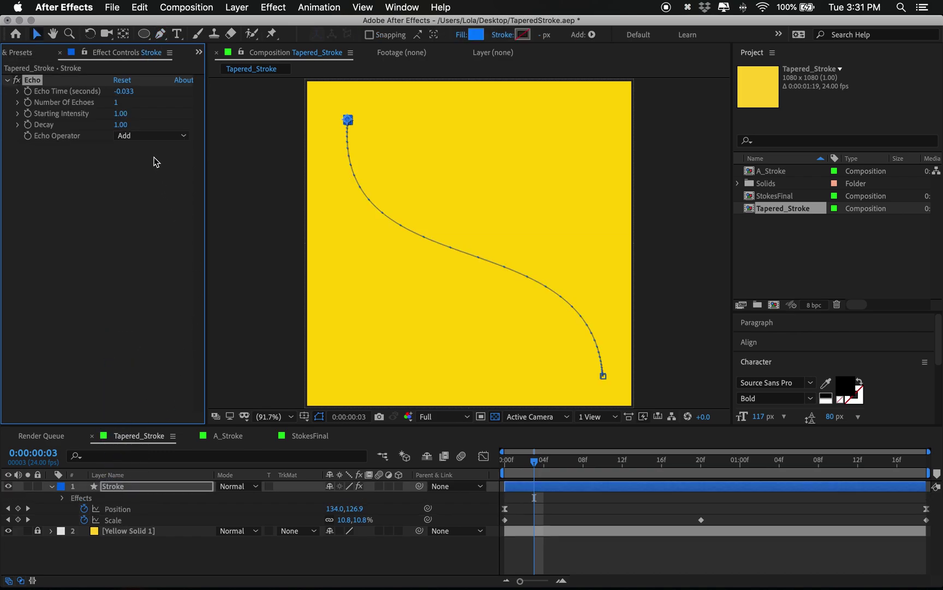
Set the Echo Operator to Maximum and preview the echoed circle's motion.
left_click(140, 136)
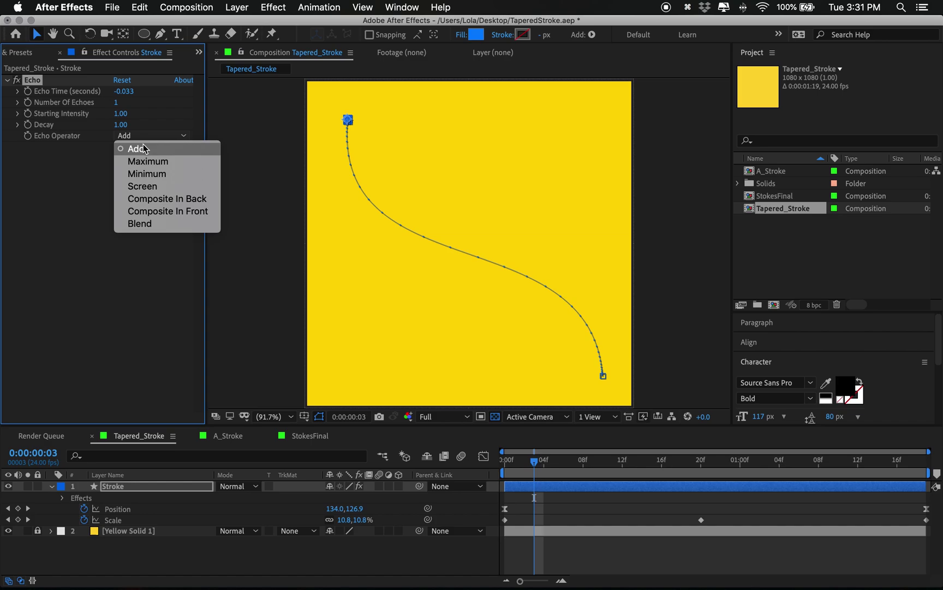
left_click(181, 162)
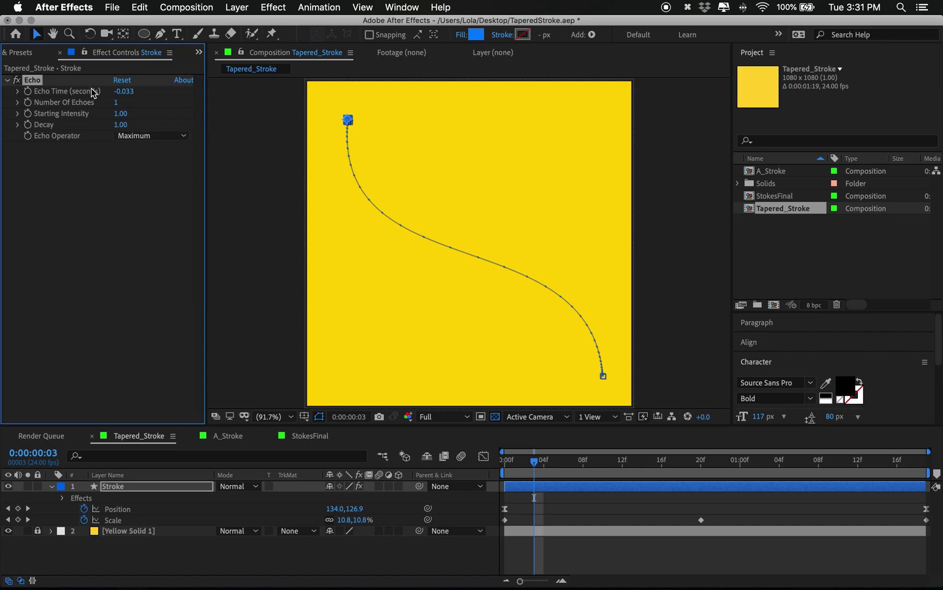
mouse_move(540, 461)
left_mouse_down()
mouse_move(642, 462)
mouse_move(613, 461)
left_mouse_up()
left_click(580, 515)
key("space")
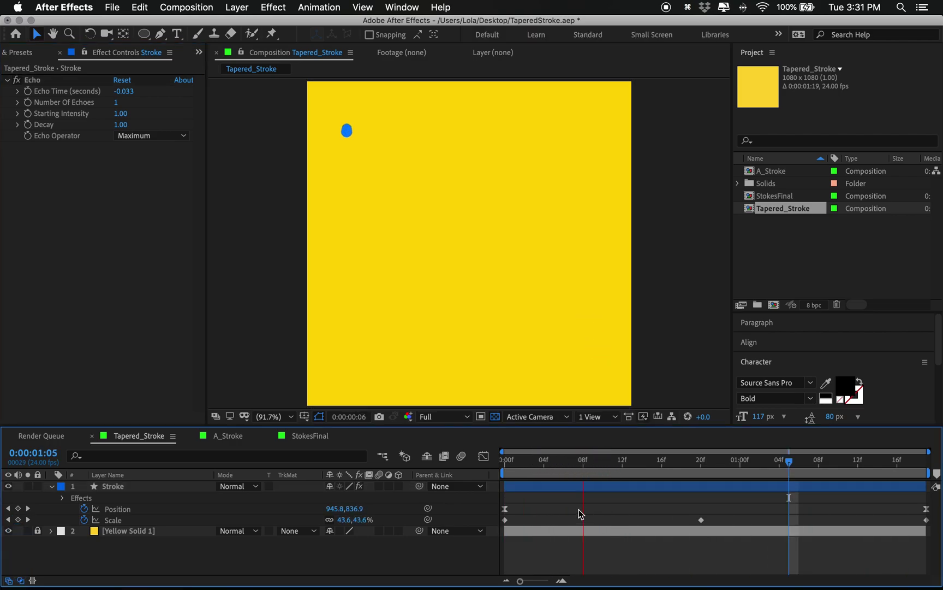
key("space")
Set the Echo effect's Number Of Echoes to 43 and preview the trail.
left_click_drag(115, 102, 141, 101)
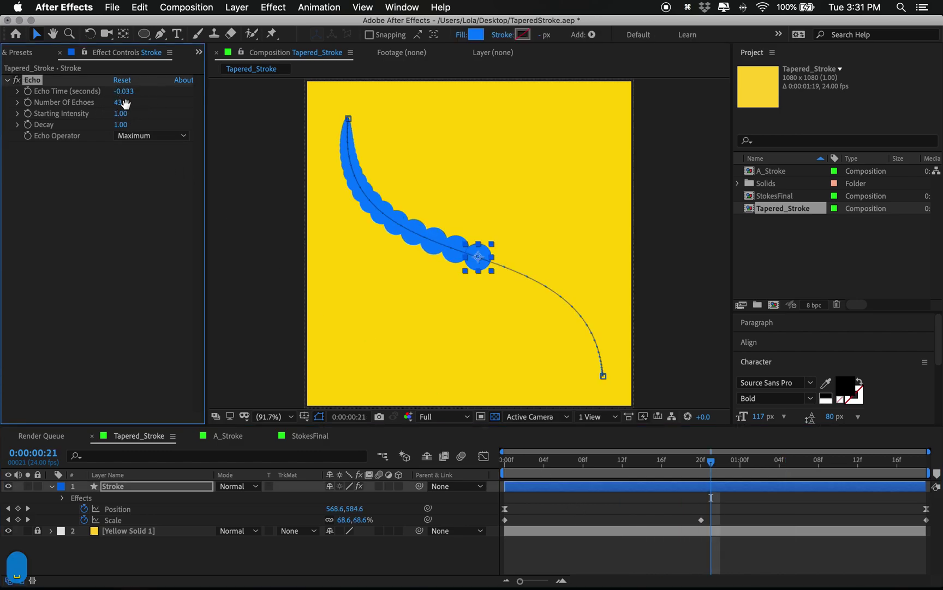
key("space")
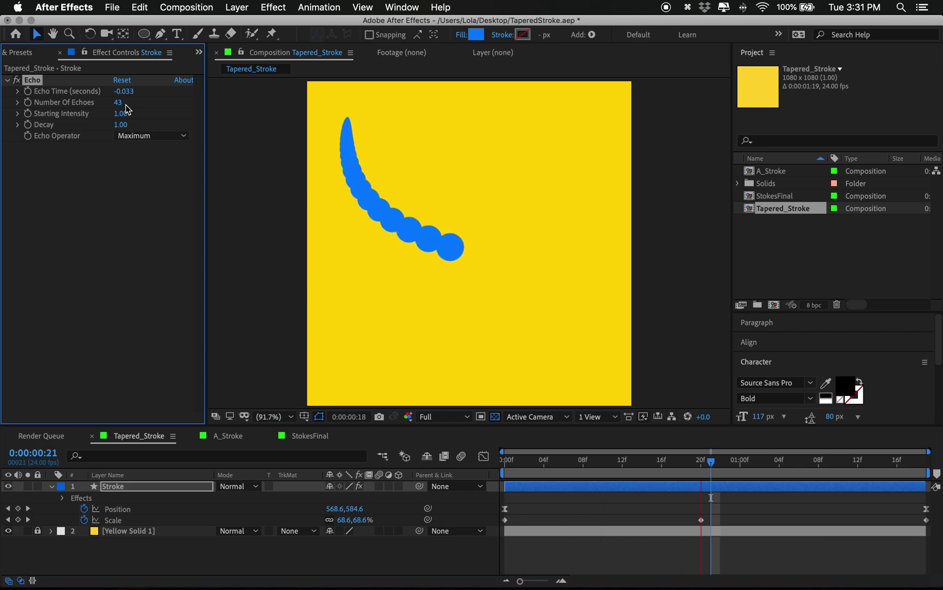
key("space")
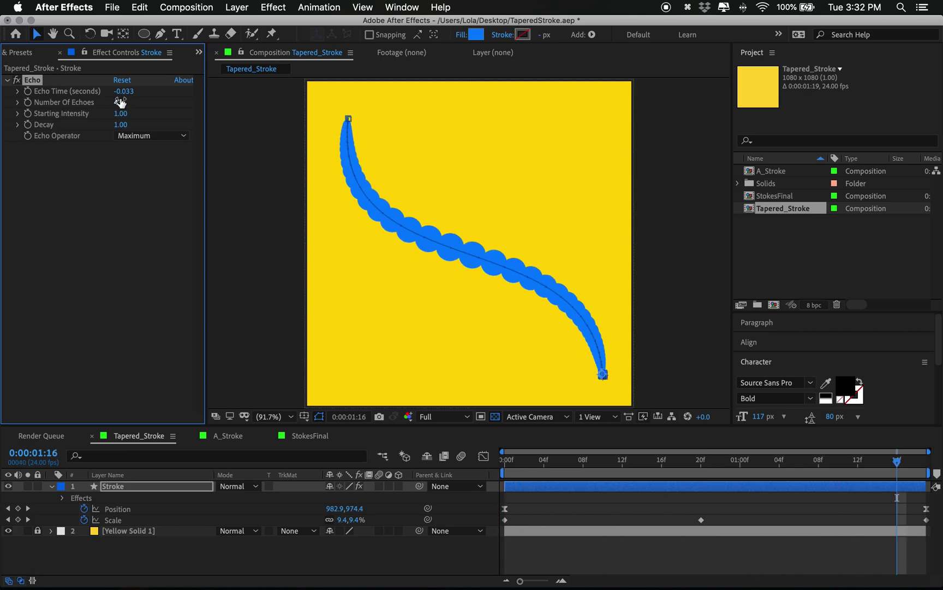
Set the Echo effect's Echo Time to -0.003 seconds.
left_click(125, 91)
key("BackSpace")
key("BackSpace")
key("BackSpace")
type("0")
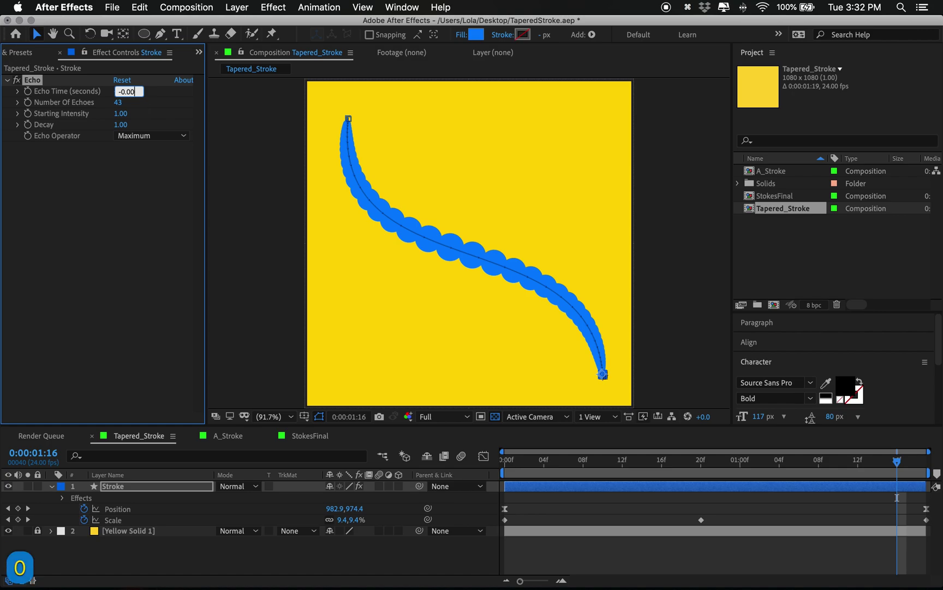
key("Return")
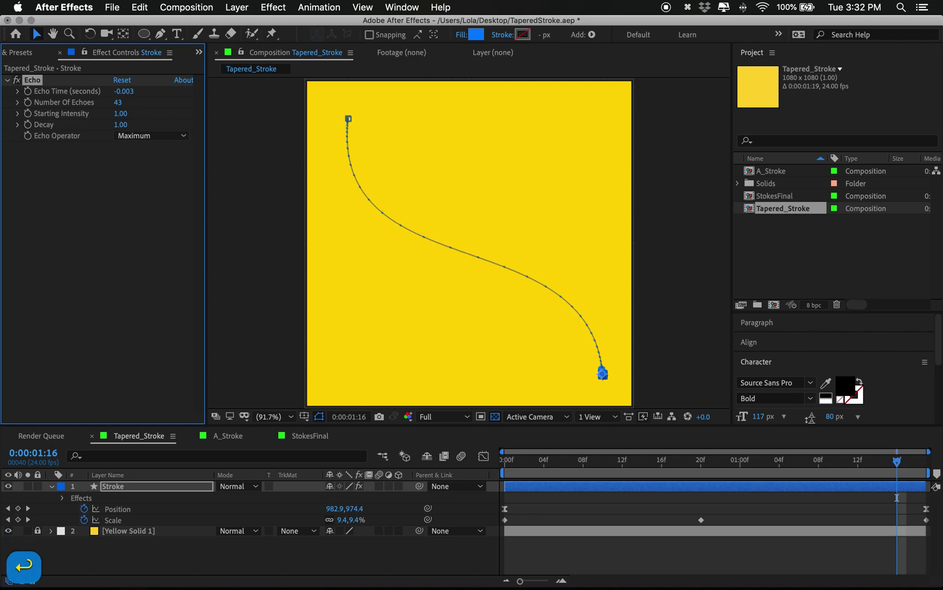
Scrub through and preview the stroke animation with the shorter echo time.
mouse_move(549, 465)
left_mouse_down()
mouse_move(520, 461)
mouse_move(675, 441)
left_mouse_up()
key("space")
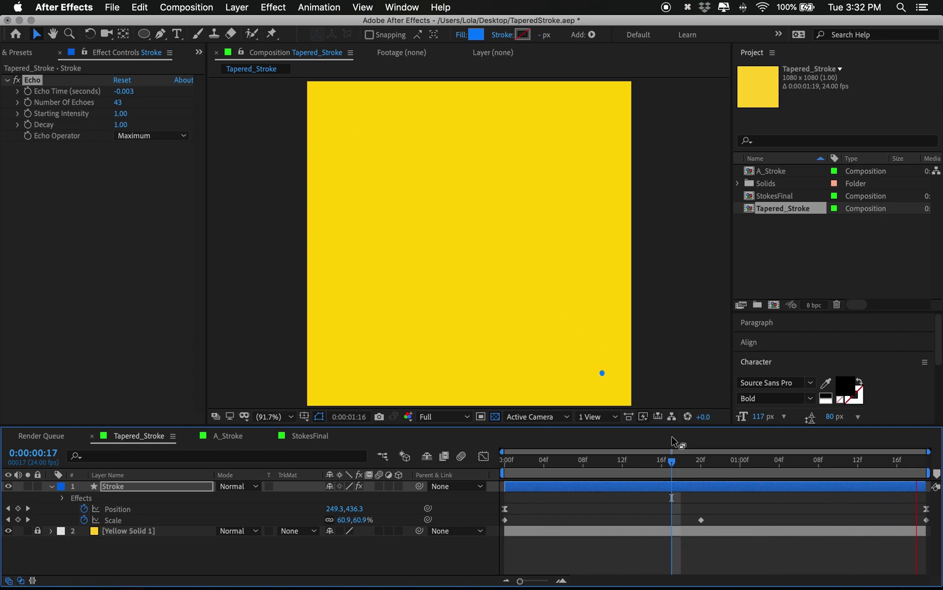
key("space")
key("space")
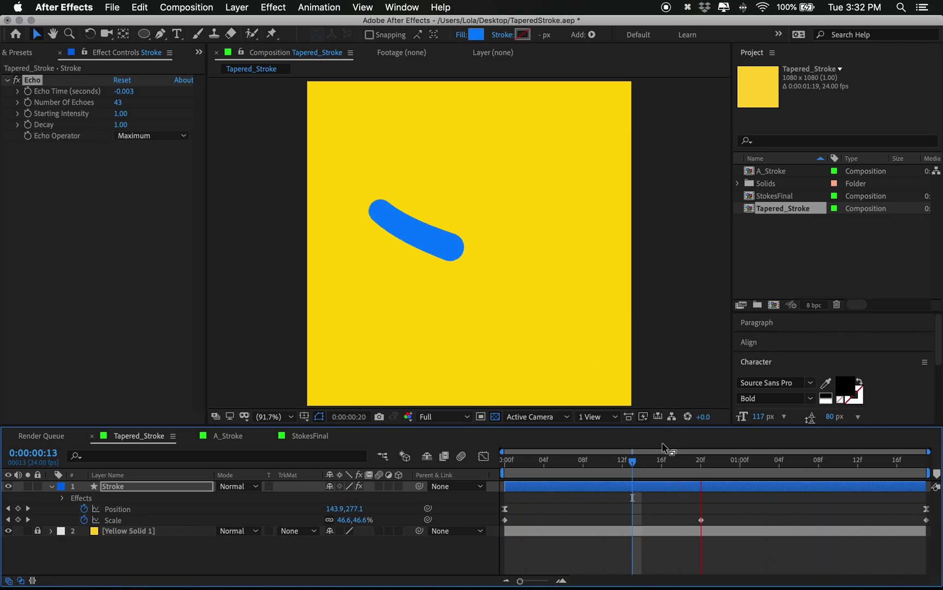
key("space")
Apply Easy Ease to the Stroke layer's first and last Scale keyframes and scrub through the result.
left_click(505, 520)
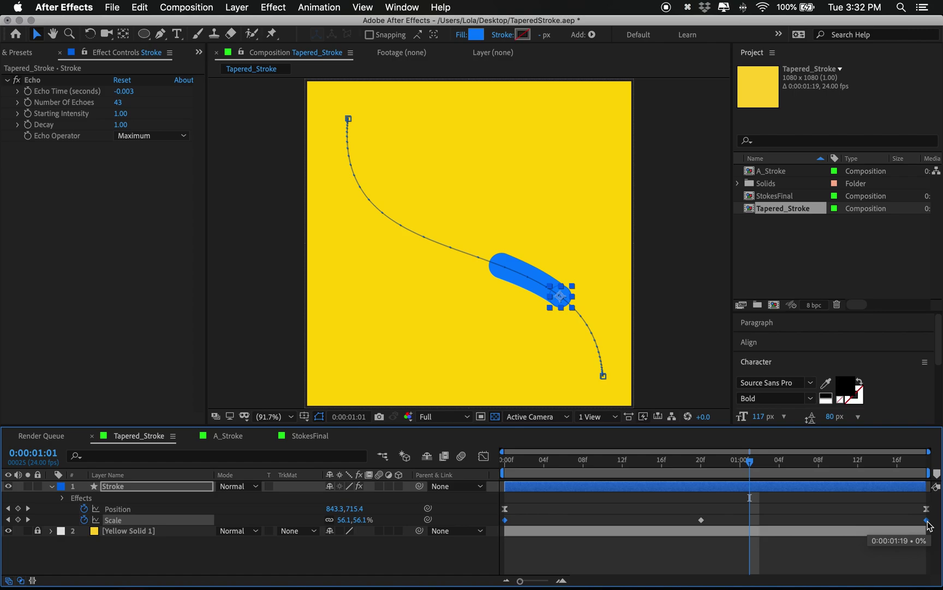
key("F9")
left_click(882, 525)
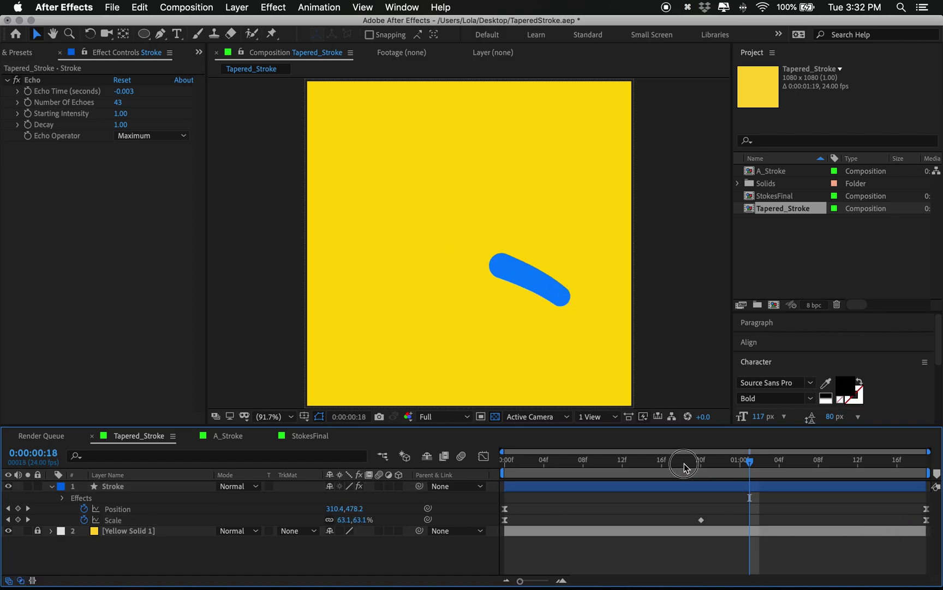
mouse_move(687, 467)
left_mouse_down()
mouse_move(505, 464)
mouse_move(513, 464)
left_mouse_up()
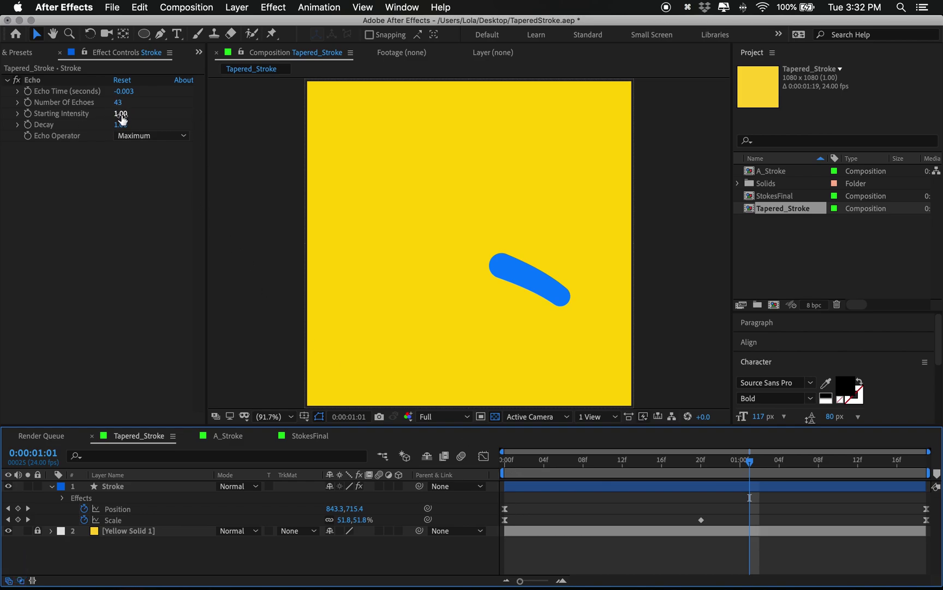
Set the Echo effect's Number Of Echoes to 64 and preview the longer stroke.
left_click_drag(118, 103, 132, 104)
key("space")
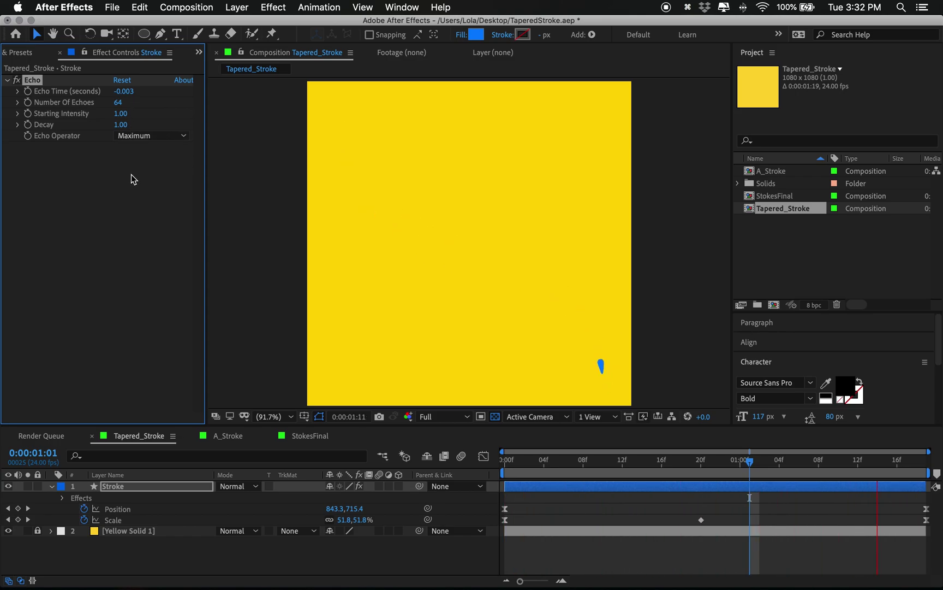
key("space")
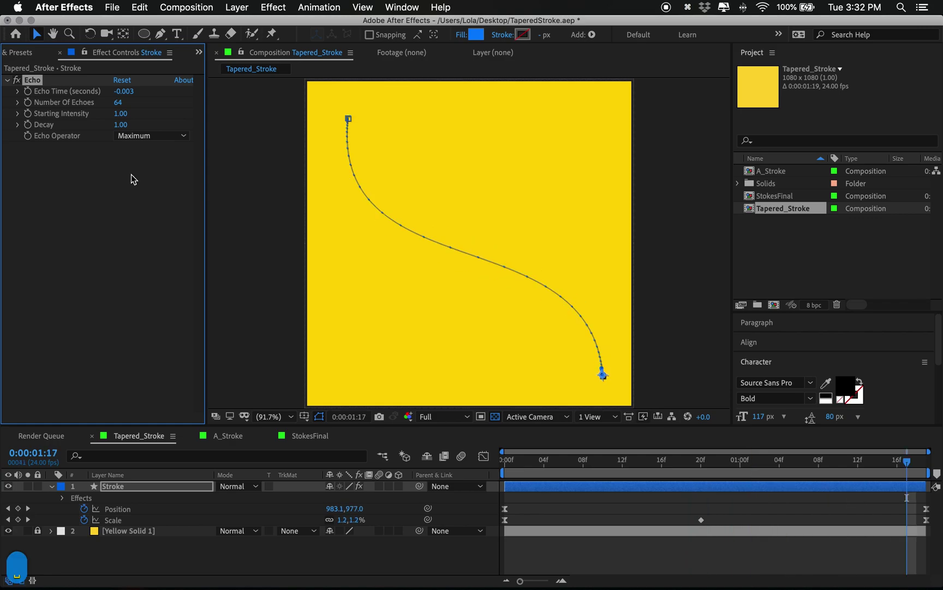
Open the StokesFinal composition and preview its multi-stroke animation from the start of the work area.
left_click(311, 435)
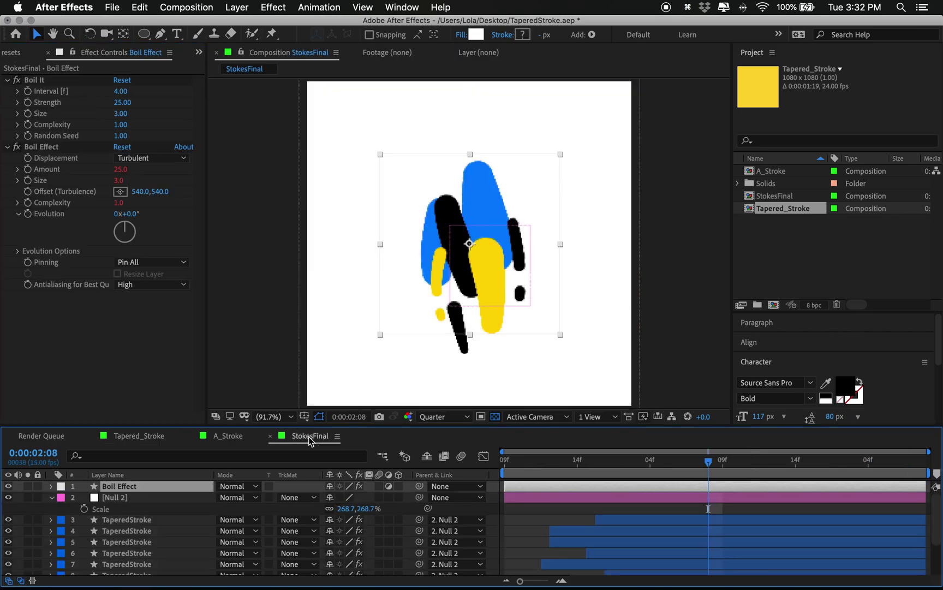
left_click(505, 463)
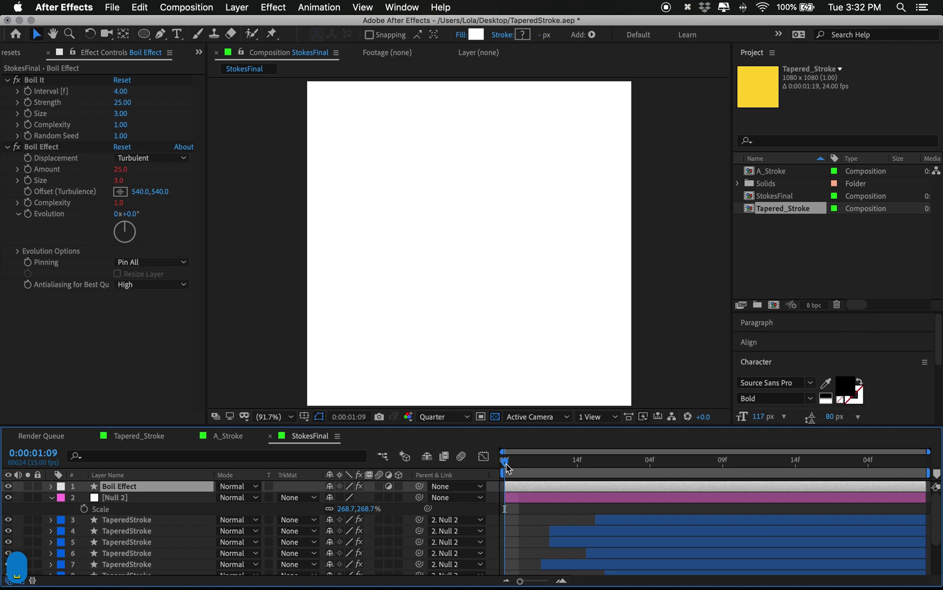
key("space")
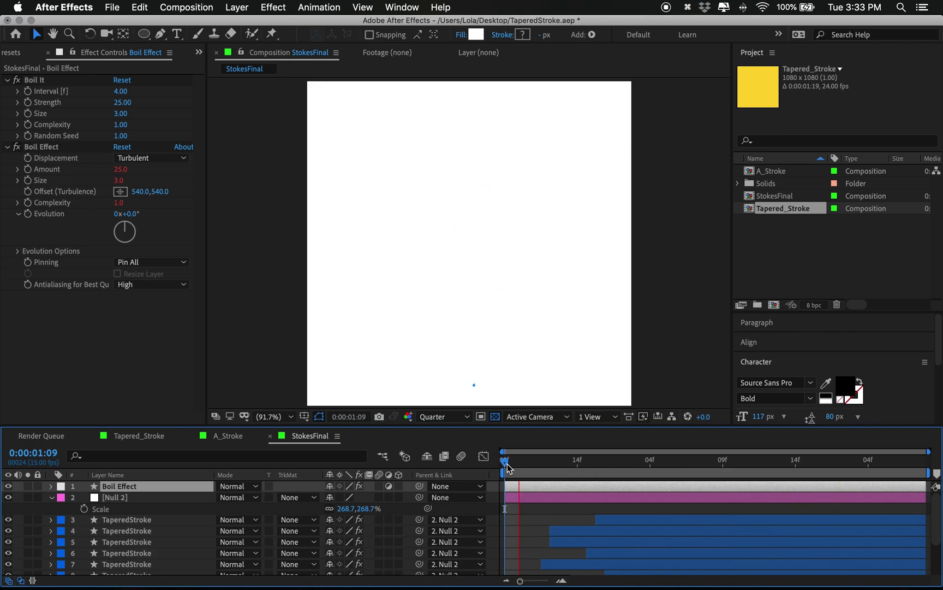
left_click(507, 464)
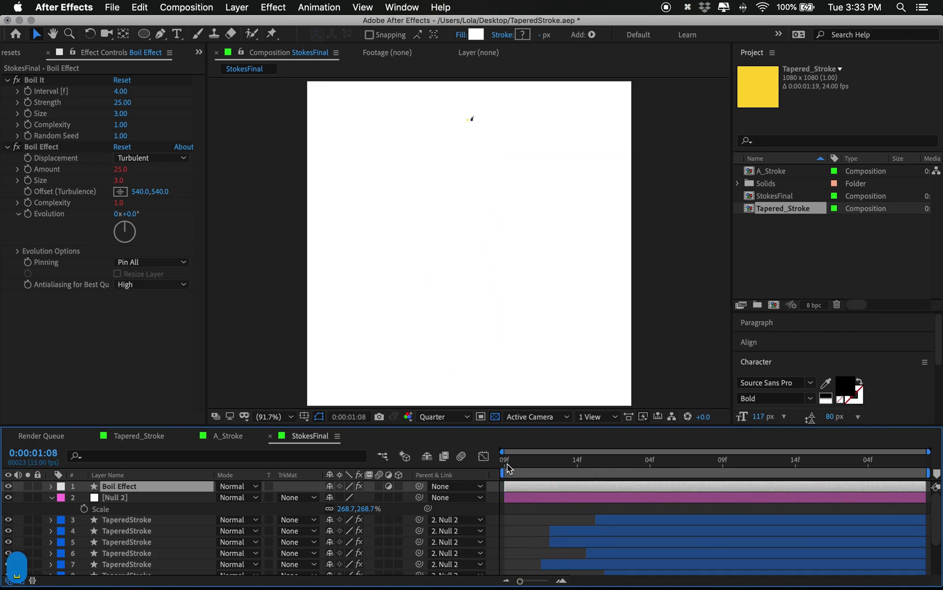
Add a new shape layer to the A_Stroke composition and activate the Pen tool.
left_click(227, 440)
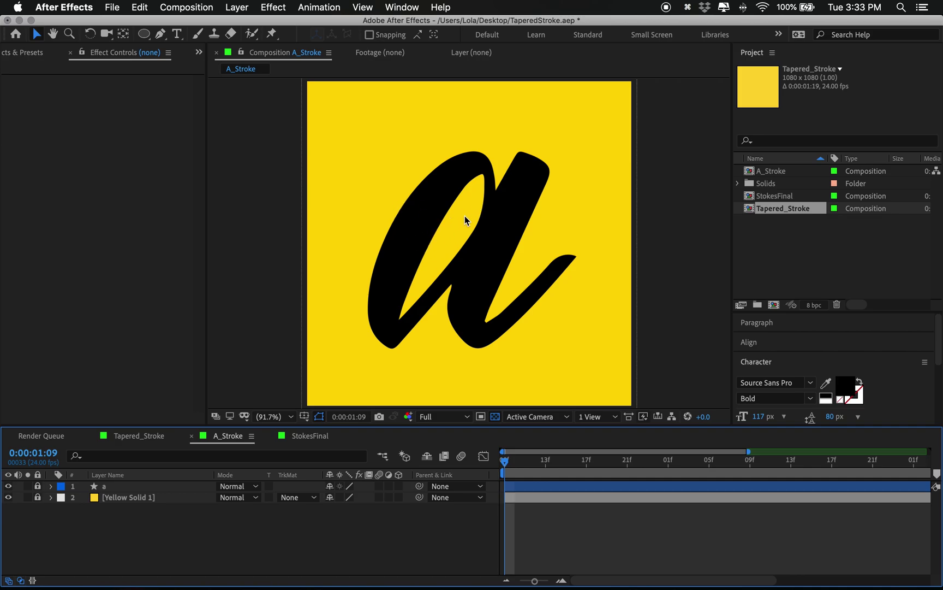
right_click(149, 530)
mouse_move(180, 445)
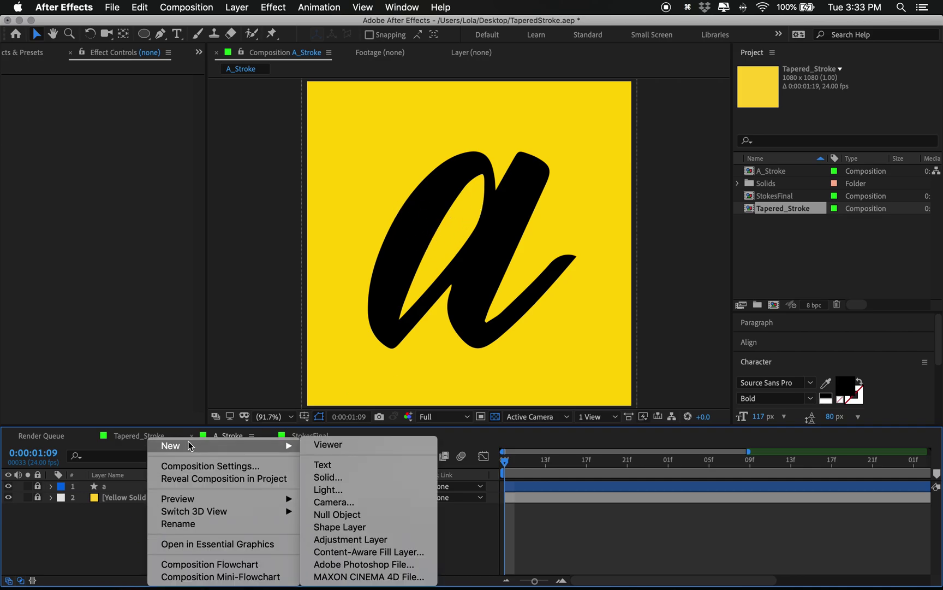
left_click(332, 526)
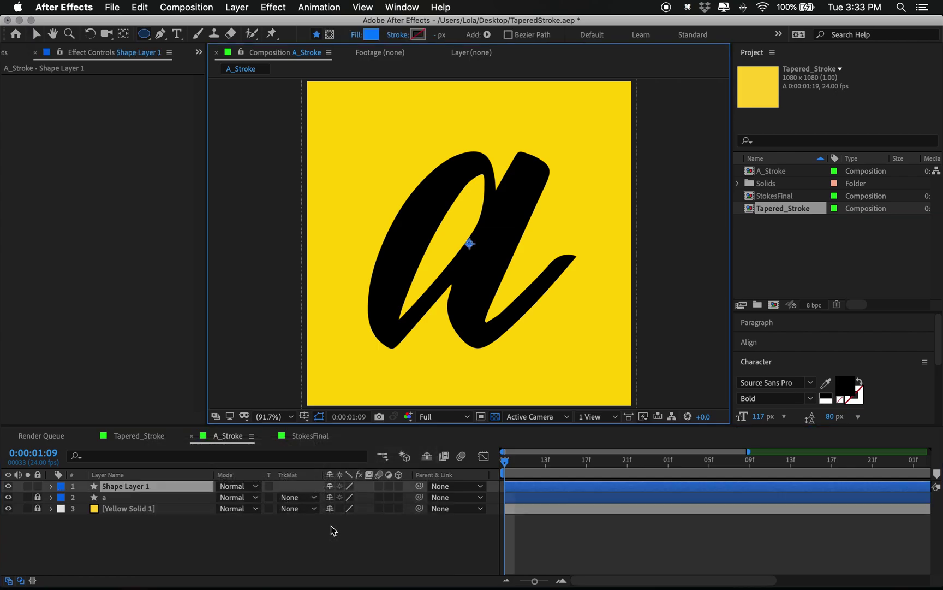
left_click(159, 34)
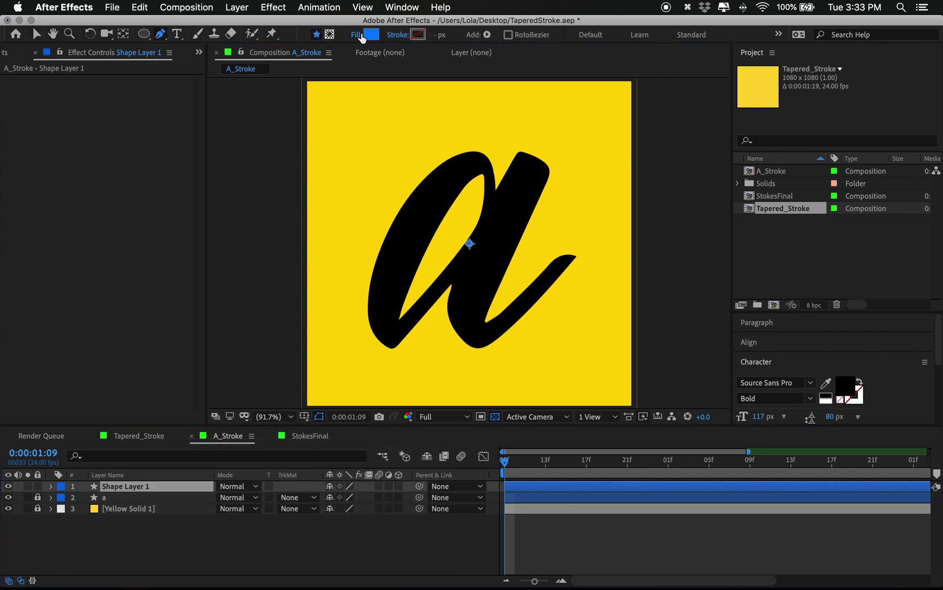
Set the new shape layer to a red stroke with no fill.
left_click(418, 34)
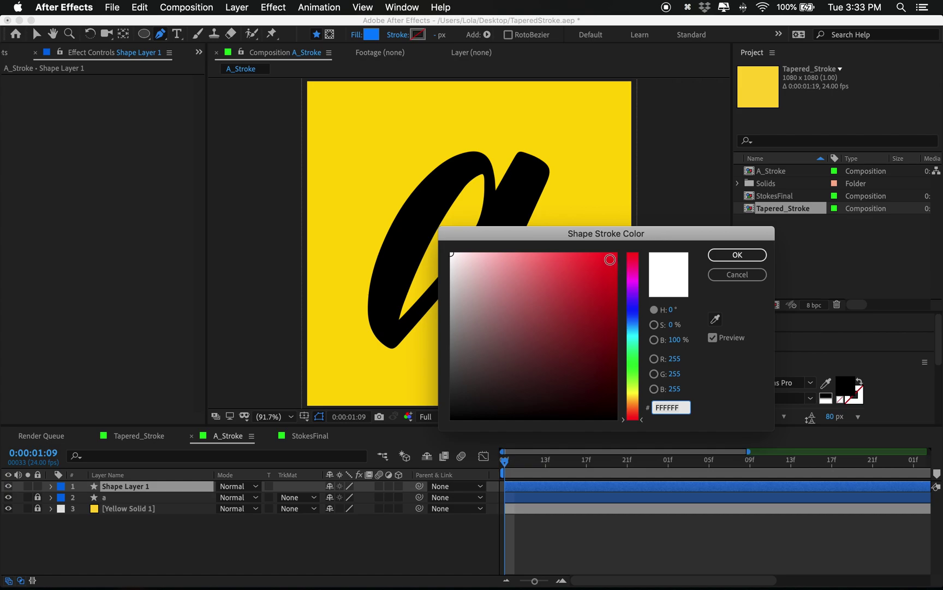
left_click(611, 260)
left_click(726, 253)
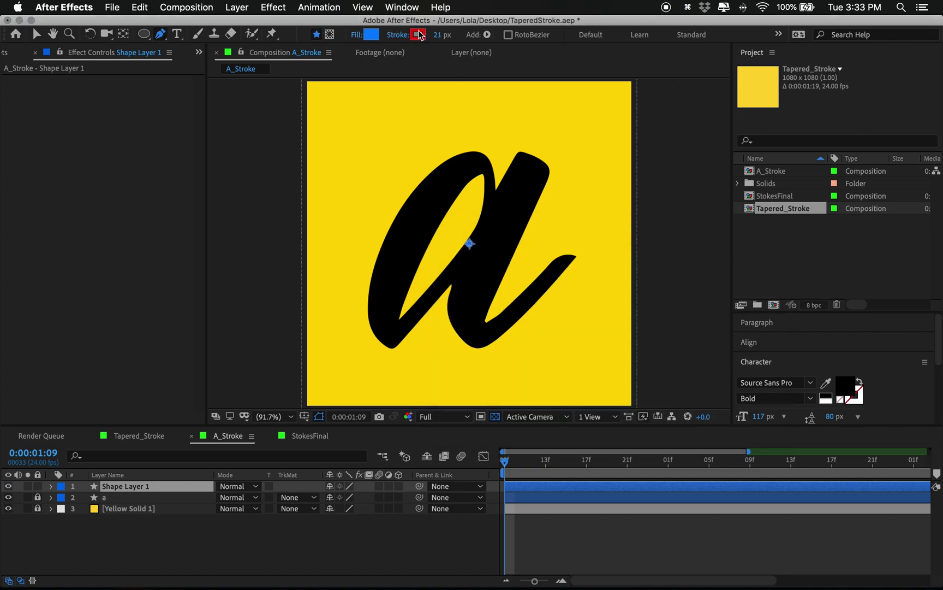
left_click(359, 36)
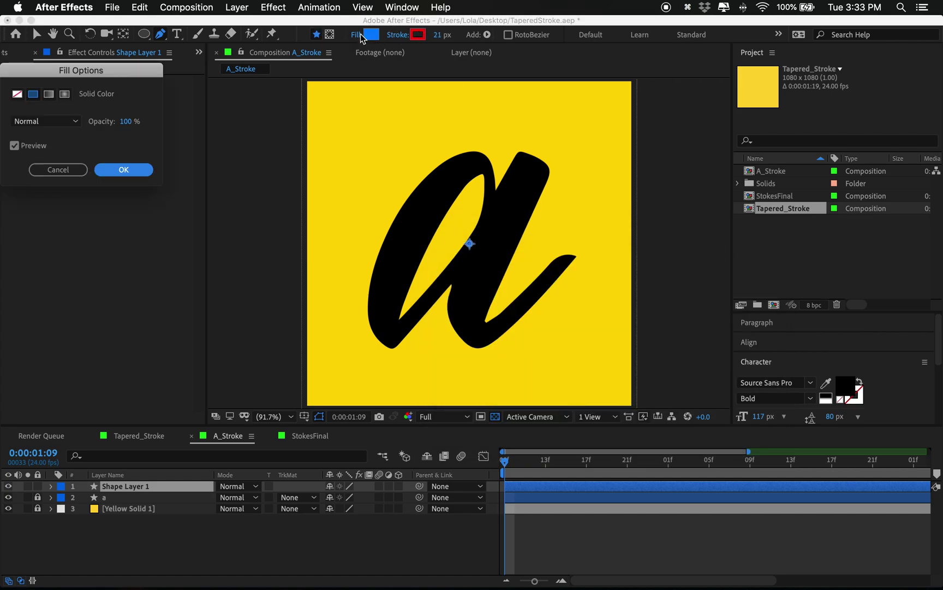
left_click(22, 93)
left_click(107, 169)
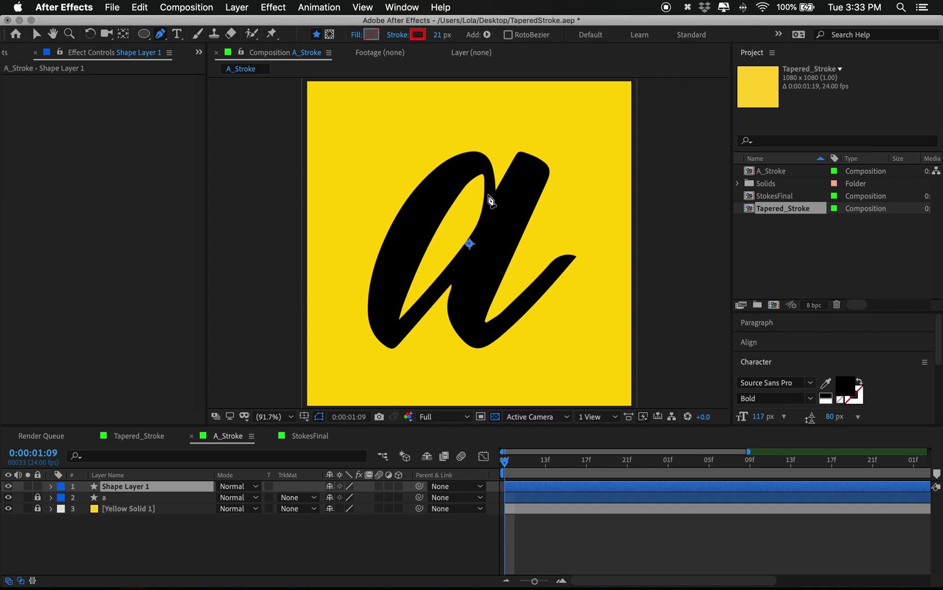
left_click(415, 33)
left_click(727, 256)
Trace the letter "a" with a single open Pen path, from the top of its bowl to the end of its tail.
left_click_drag(488, 194, 488, 148)
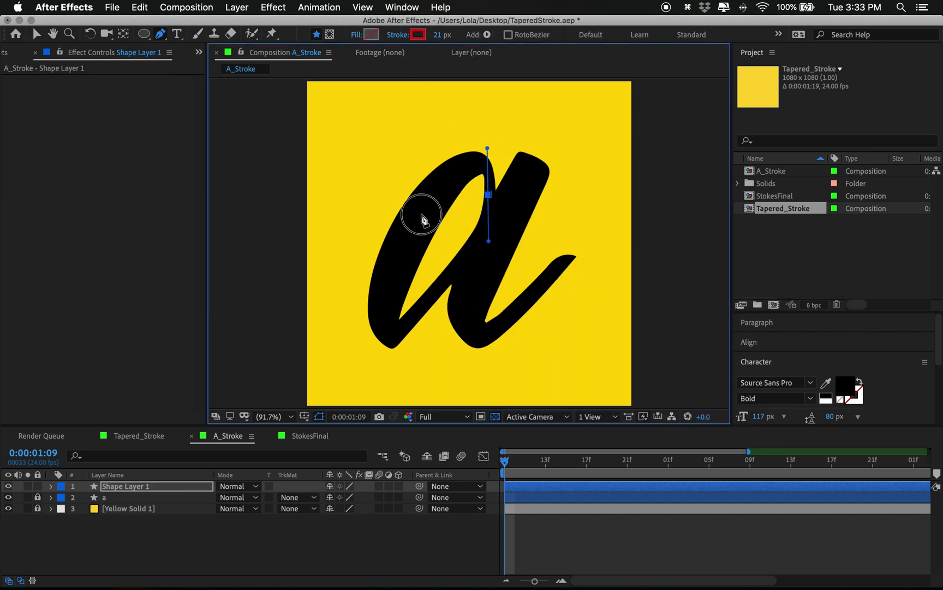
left_click_drag(421, 214, 399, 259)
left_click_drag(391, 332, 420, 320)
left_click(524, 172)
left_click_drag(478, 336, 512, 358)
left_click(567, 254)
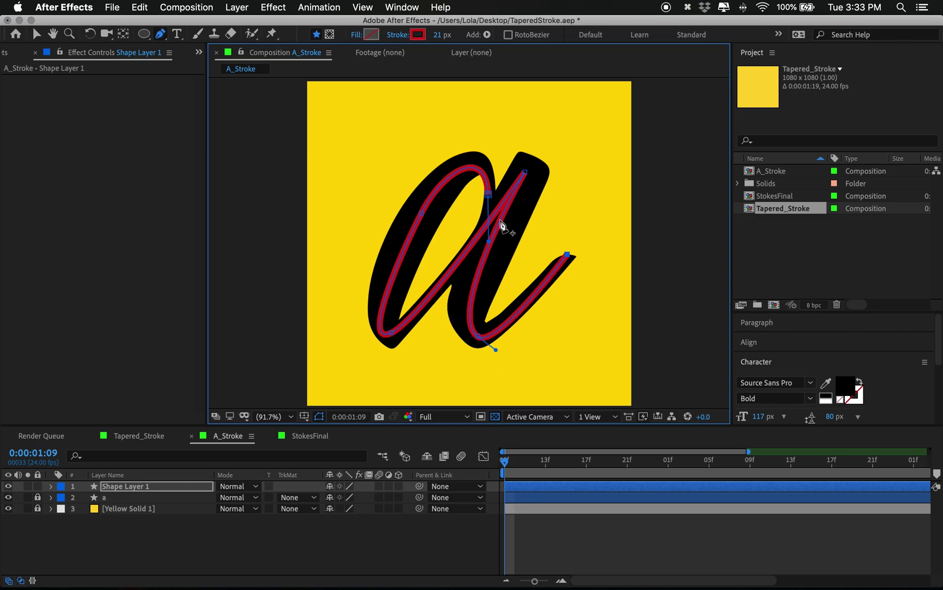
Adjust the path points to follow the letter more closely and thicken the stroke to 186 px.
left_click_drag(421, 214, 418, 209)
left_click(391, 331)
mouse_move(362, 346)
left_mouse_down()
mouse_move(365, 315)
mouse_move(387, 326)
left_mouse_up()
left_click_drag(434, 188, 444, 180)
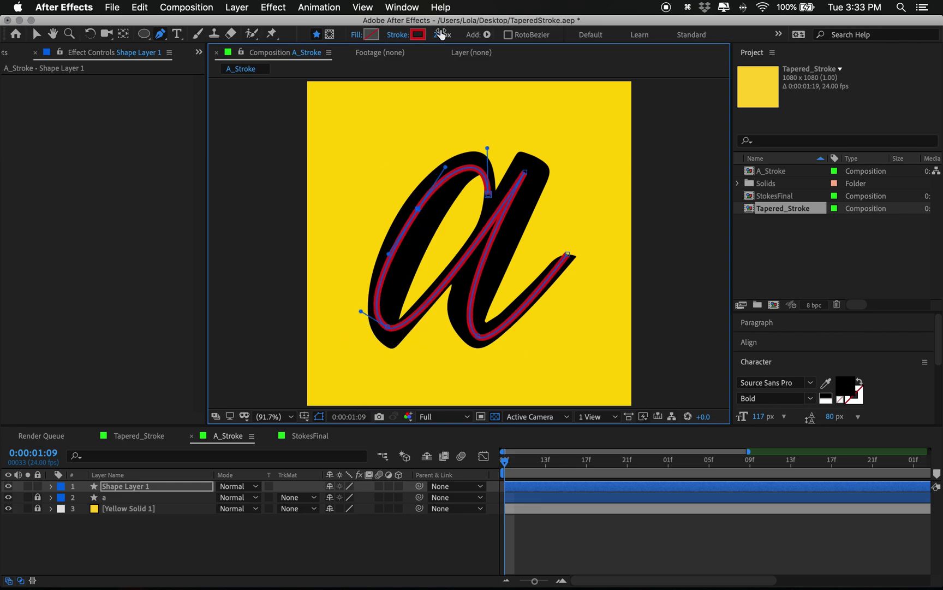
left_click_drag(442, 34, 532, 34)
left_click_drag(524, 173, 537, 155)
Give the stroke Round Cap ends and rounded joins, and nudge the points along the letter's bowl.
left_click(51, 486)
left_click(74, 508)
left_click(84, 530)
left_click(354, 542)
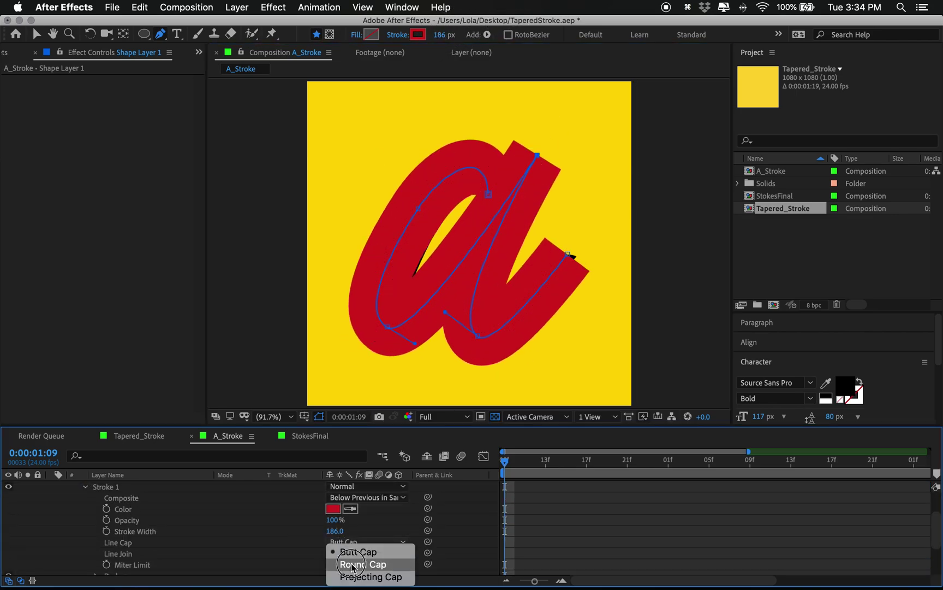
left_click(354, 565)
left_click(354, 553)
left_click(354, 572)
left_click_drag(418, 209, 421, 208)
left_click_drag(387, 327, 391, 324)
Add Trim Paths to the Shape 1 group and collapse the layer's properties.
scroll(103, 516, "up", 4)
left_click(101, 511)
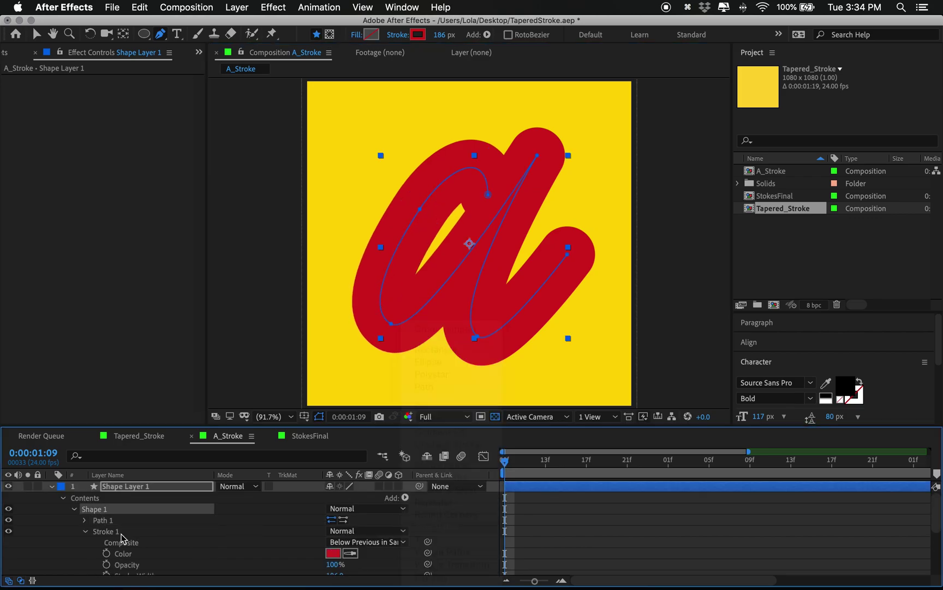
left_click(117, 531)
key("u")
Rename the stroke layer MASK and use it as the alpha matte for the "a" layer.
key("Return")
type("MASK")
key("Return")
left_click(298, 496)
left_click(304, 528)
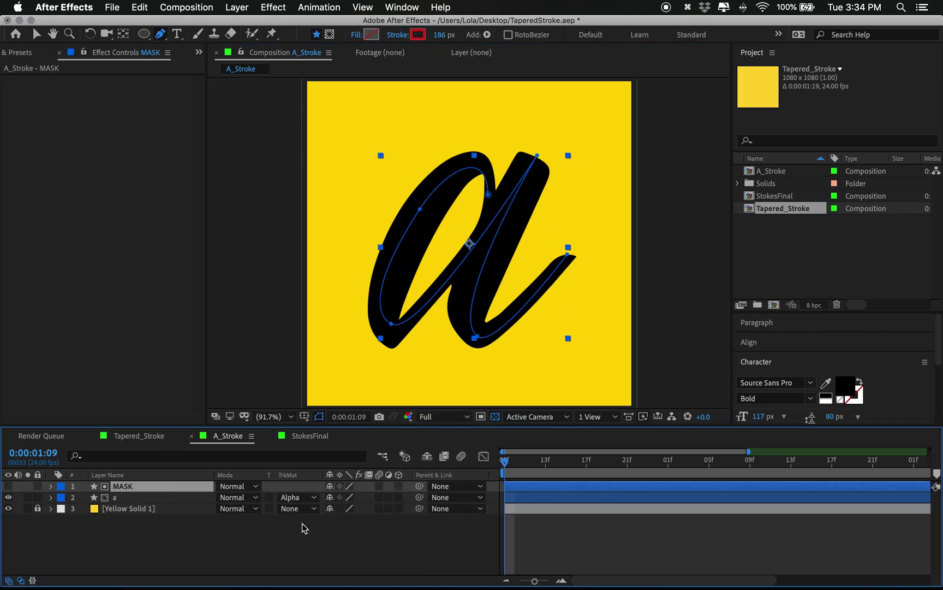
Add another Trim Paths operator to the MASK layer's contents and expand its settings.
left_click(51, 486)
left_click(407, 497)
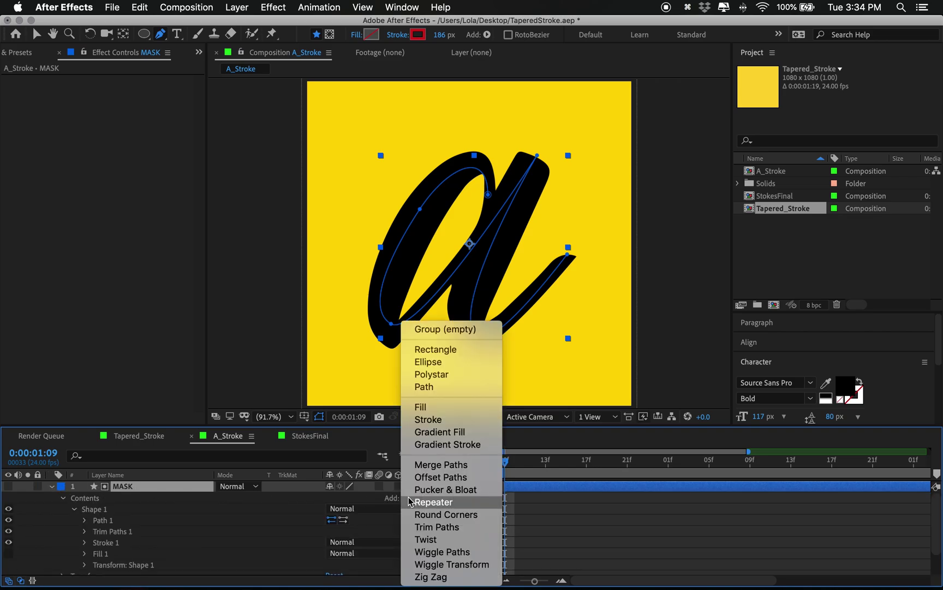
left_click(440, 526)
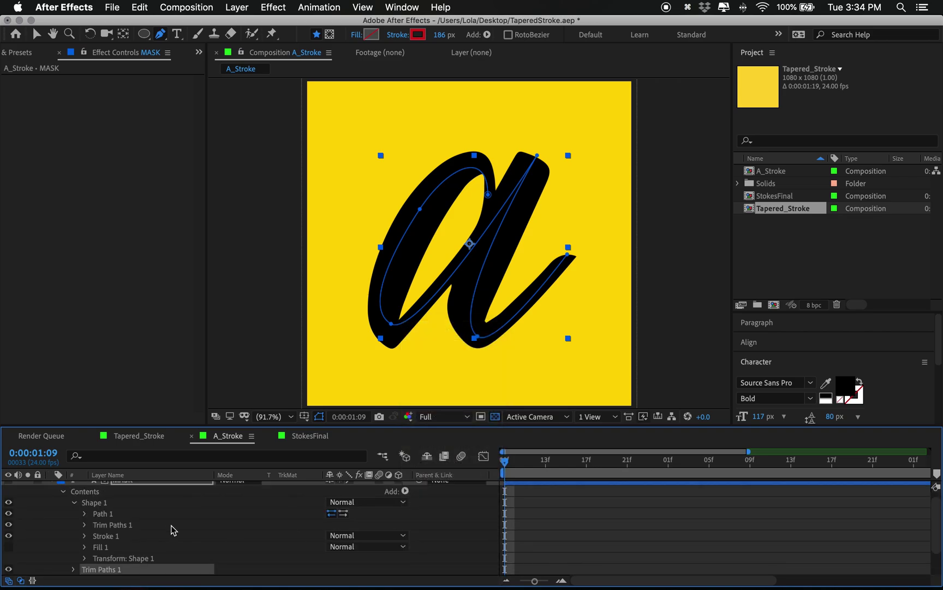
scroll(94, 553, "down", 3)
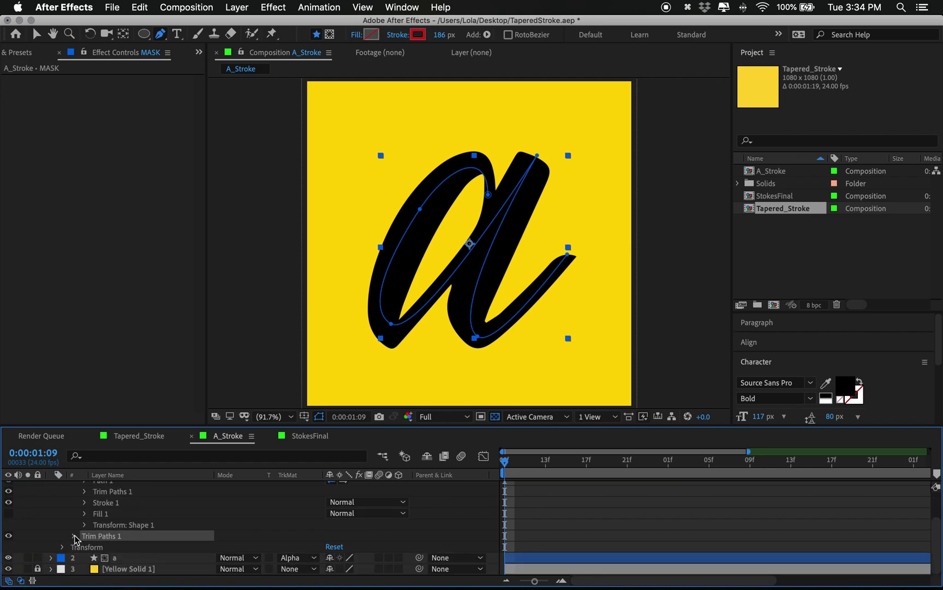
left_click(74, 535)
scroll(152, 512, "down", 4)
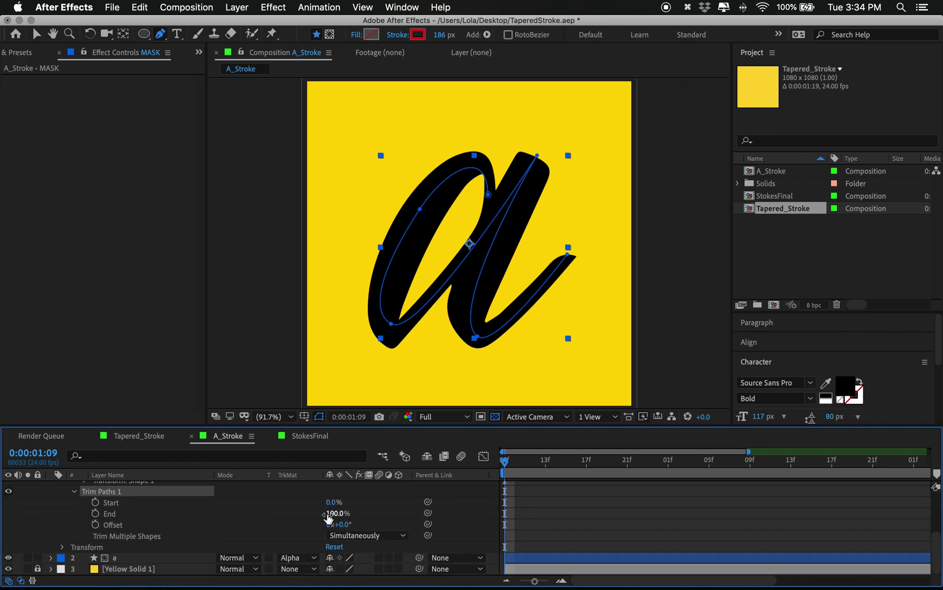
Test the letter's reveal by lowering the Trim Paths End value to 2% and raising it to 81%.
mouse_move(332, 516)
left_mouse_down()
mouse_move(290, 530)
mouse_move(308, 528)
left_mouse_up()
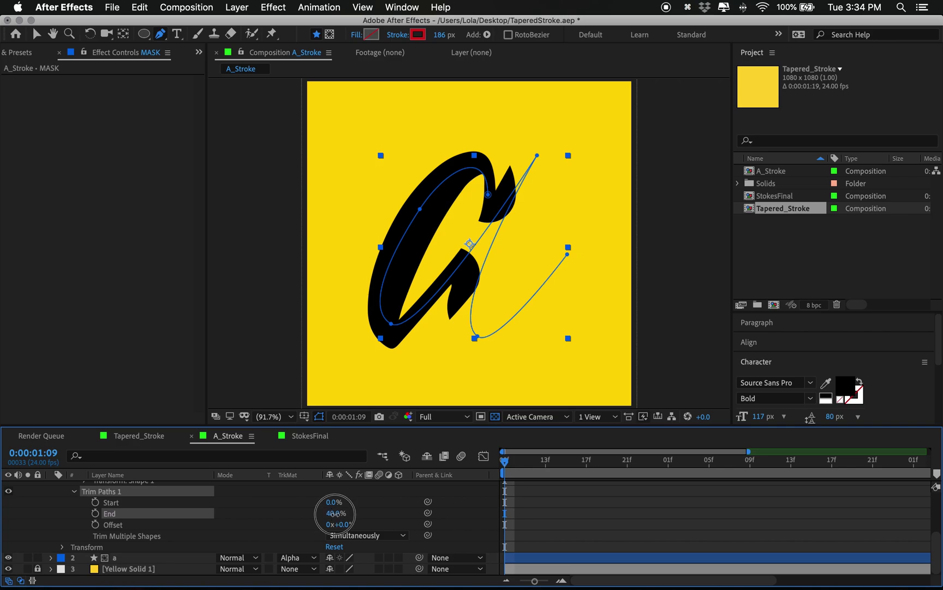
left_click_drag(334, 514, 316, 520)
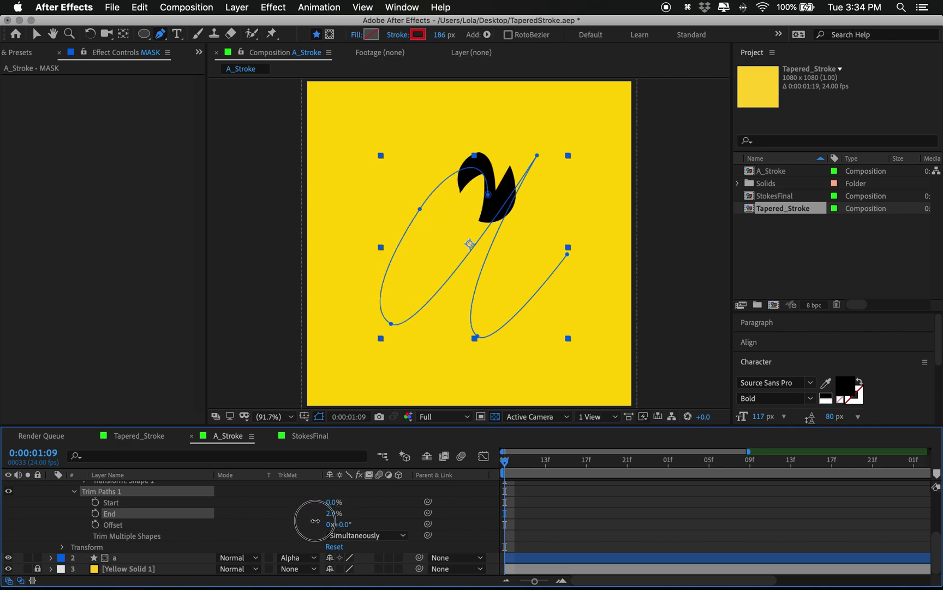
left_click(334, 501)
left_click(332, 502)
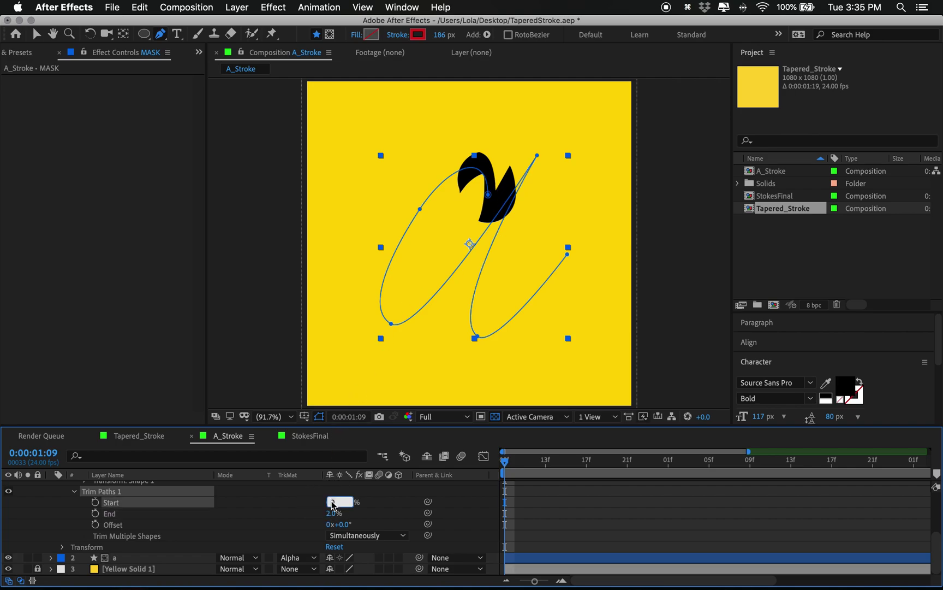
left_click_drag(332, 513, 381, 506)
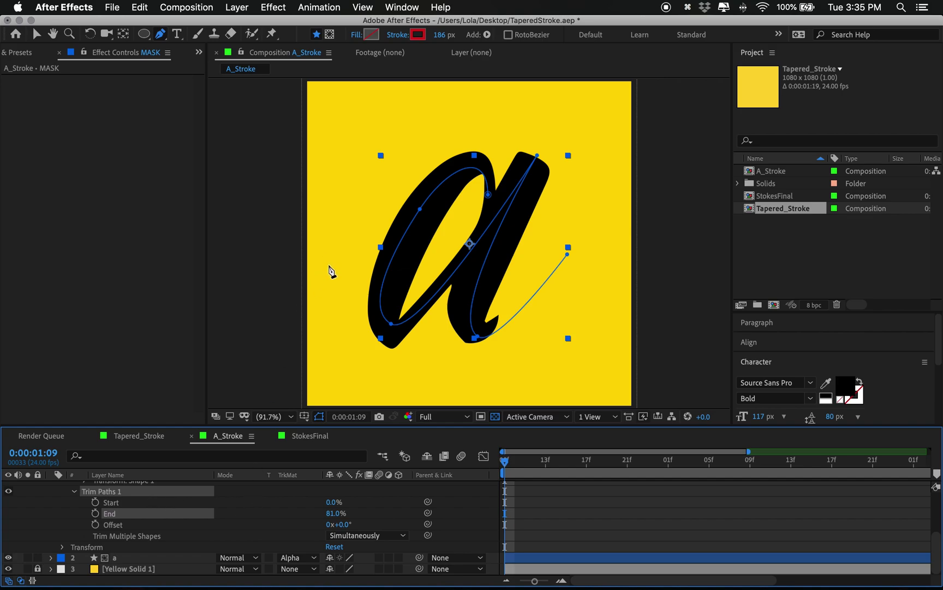
Delete the MASK layer with the traced stroke from the A_Stroke composition.
scroll(354, 523, "up", 5)
left_click(139, 487)
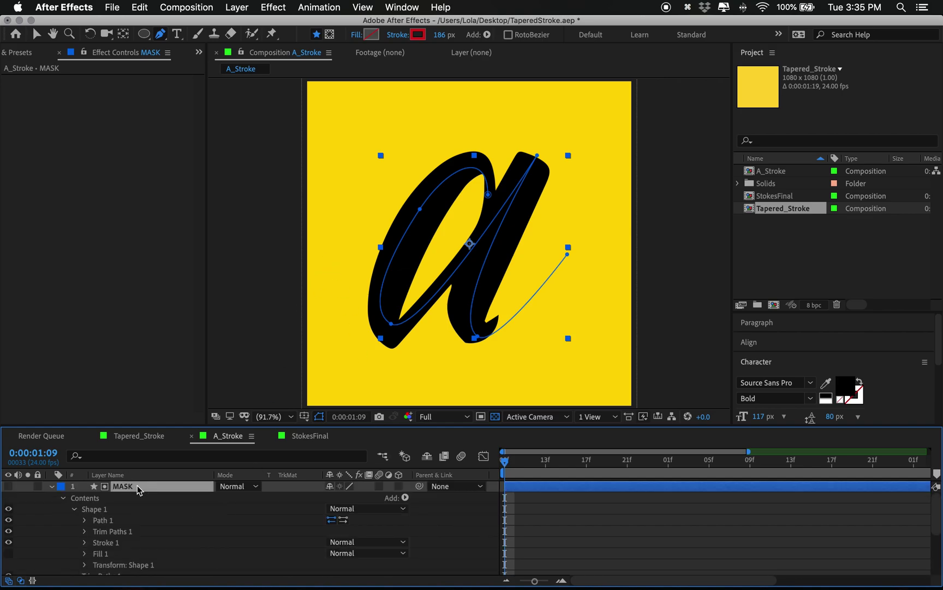
key("Delete")
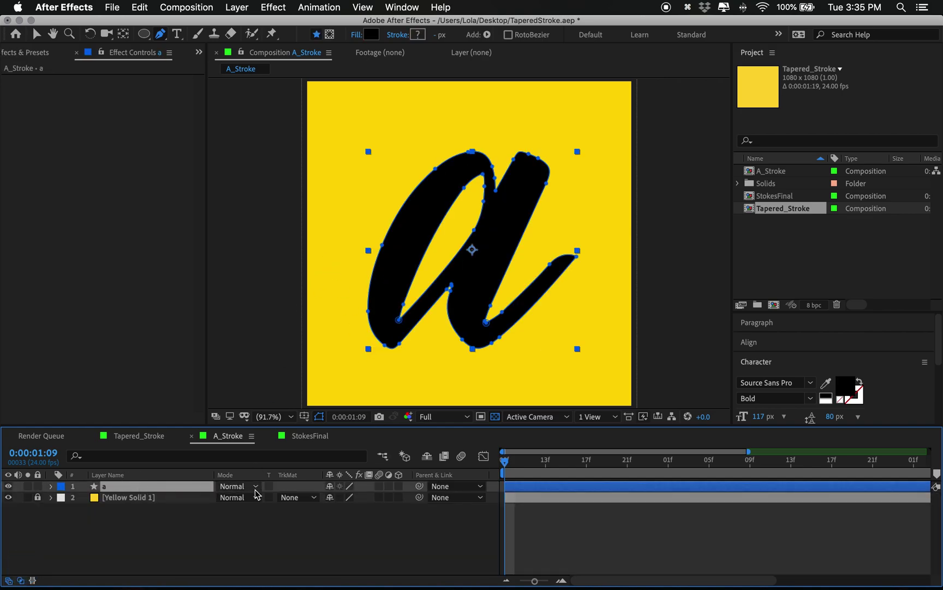
Add a new shape layer above the "a" layer in the A_Stroke composition.
left_click(357, 517)
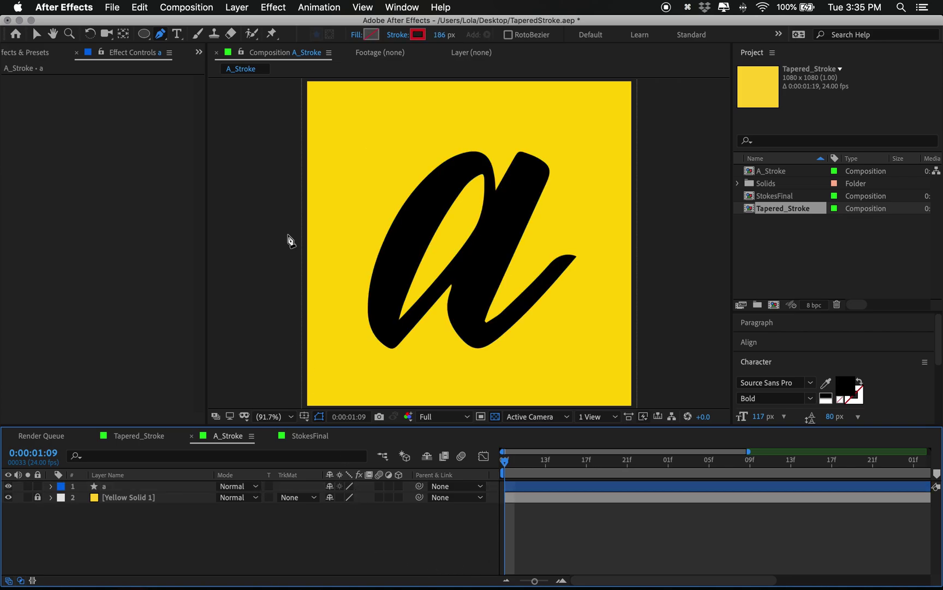
right_click(169, 570)
mouse_move(198, 446)
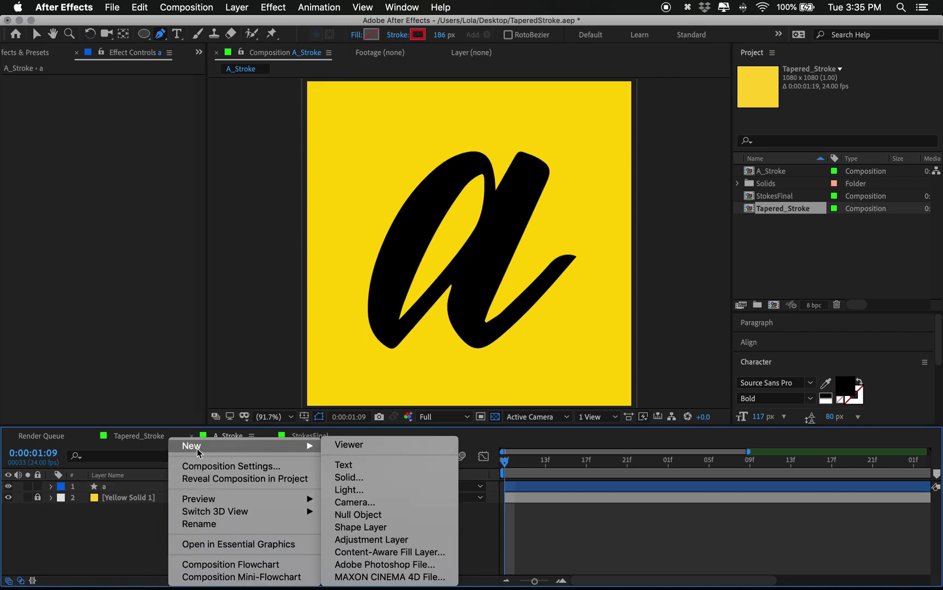
left_click(361, 527)
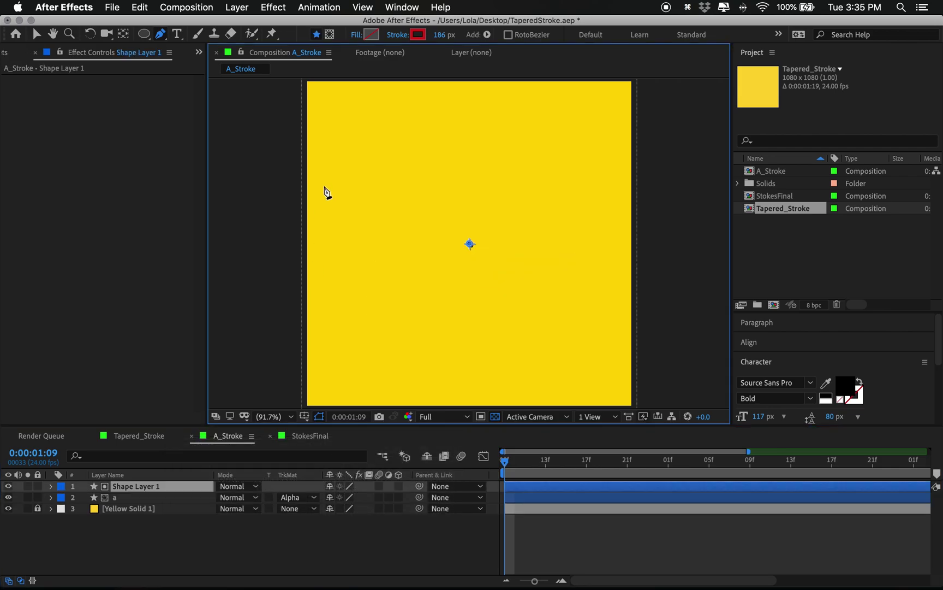
Draw a small circle near the top of the letter with a blue 0381FF fill and no stroke.
left_click(145, 36)
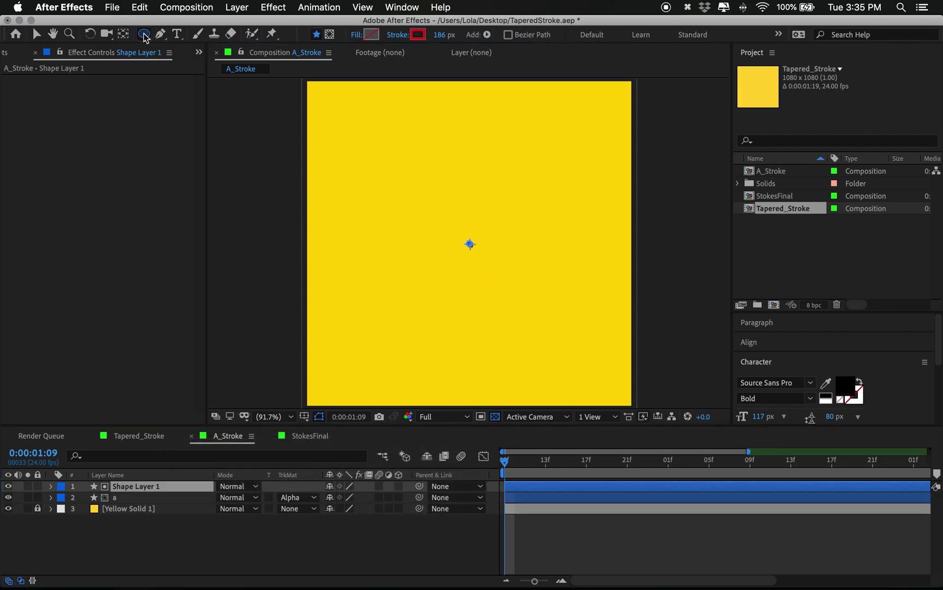
left_click(373, 34)
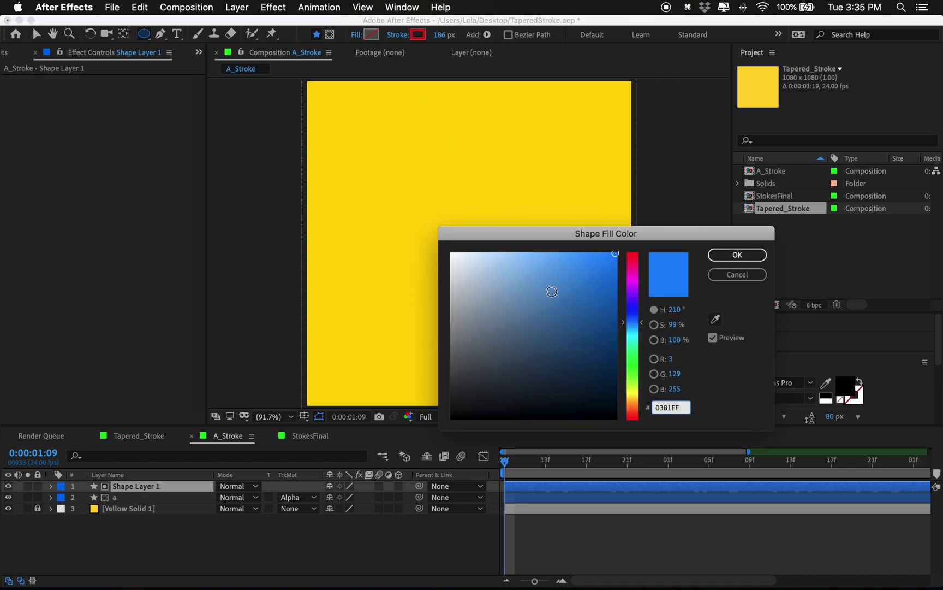
left_click(726, 253)
left_click(396, 37)
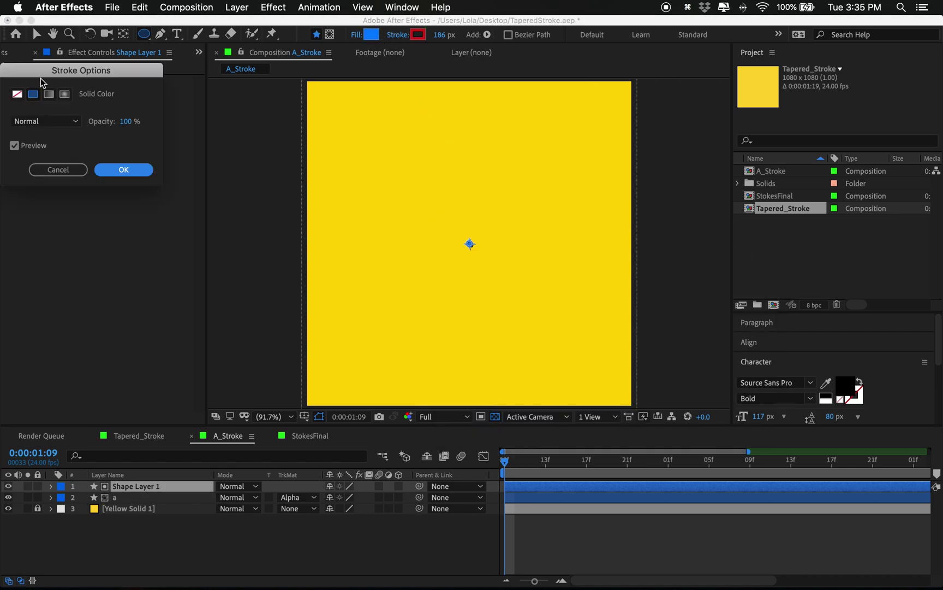
left_click(12, 92)
left_click(121, 169)
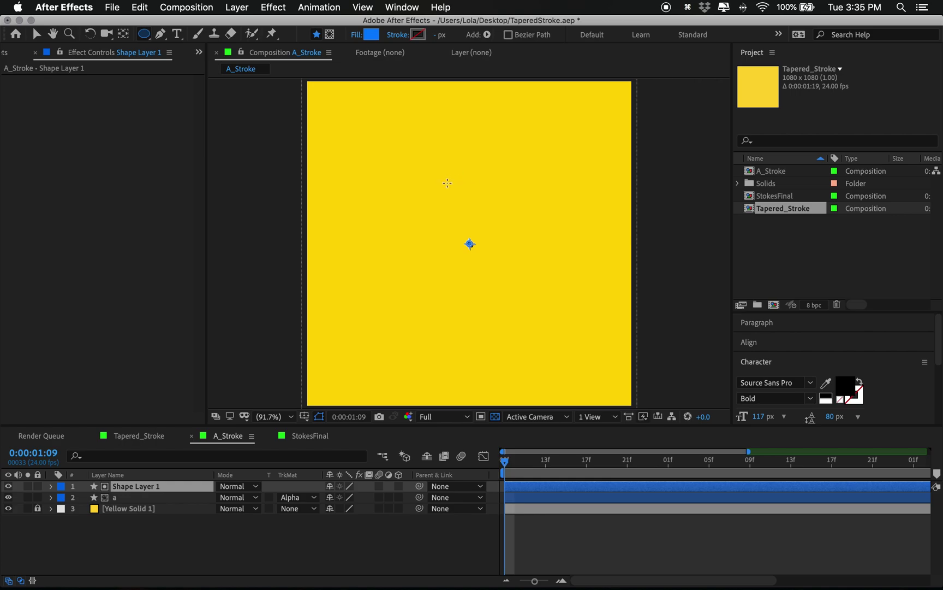
left_click_drag(447, 183, 459, 203)
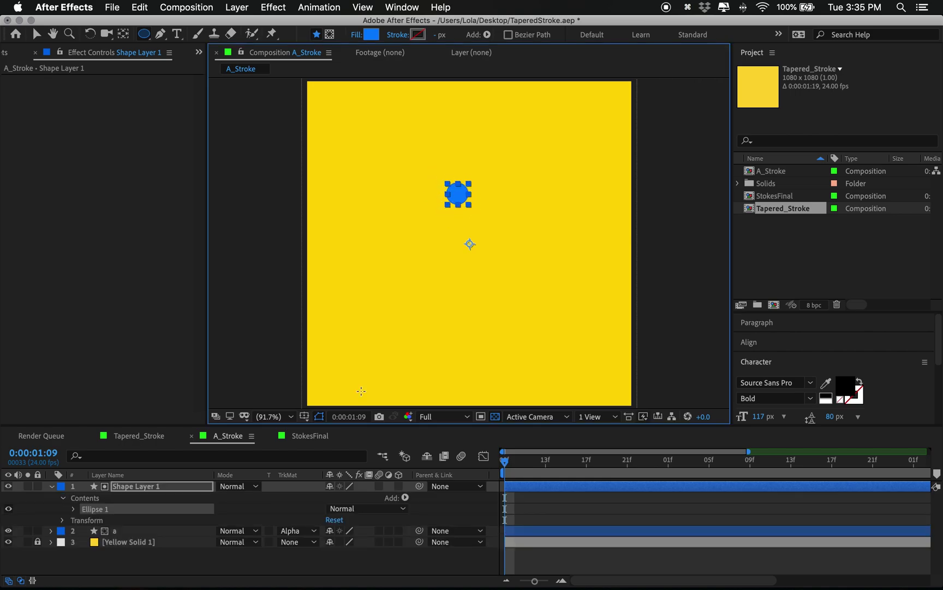
Rename the circle's shape layer MASK.
left_click(147, 488)
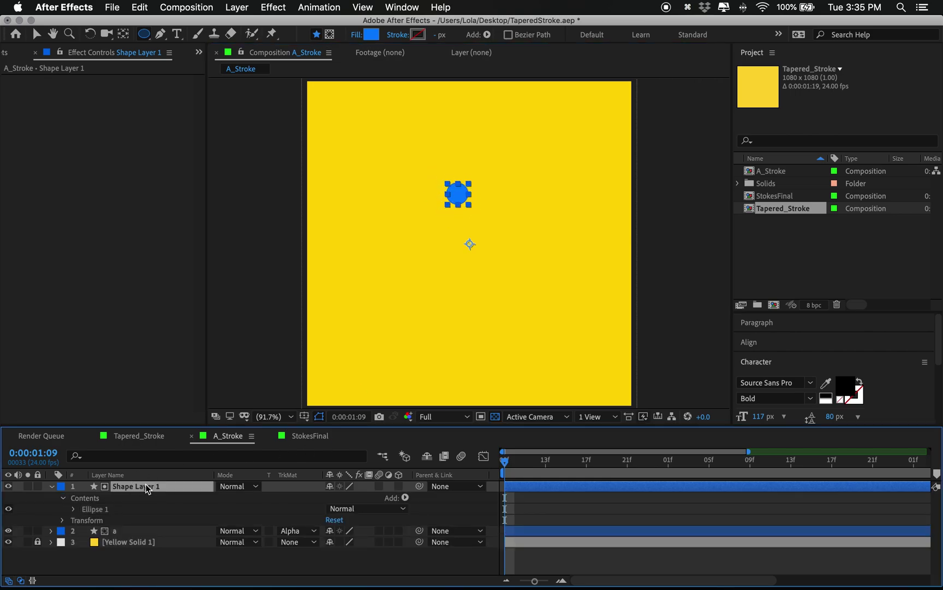
key("Return")
type("MASK")
key("Return")
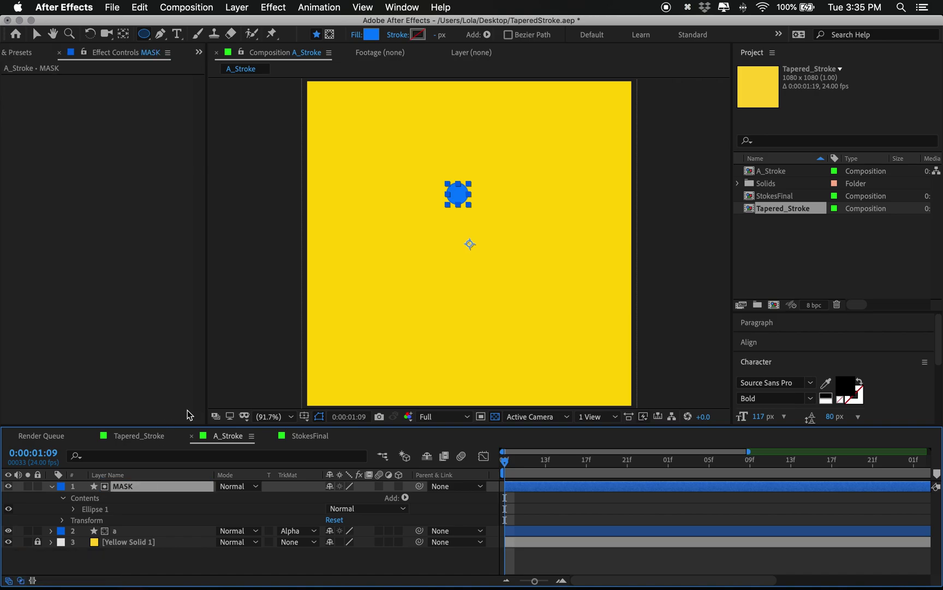
Center the MASK layer's anchor point on the circle and remove the track matte from the "a" layer.
left_click(125, 34)
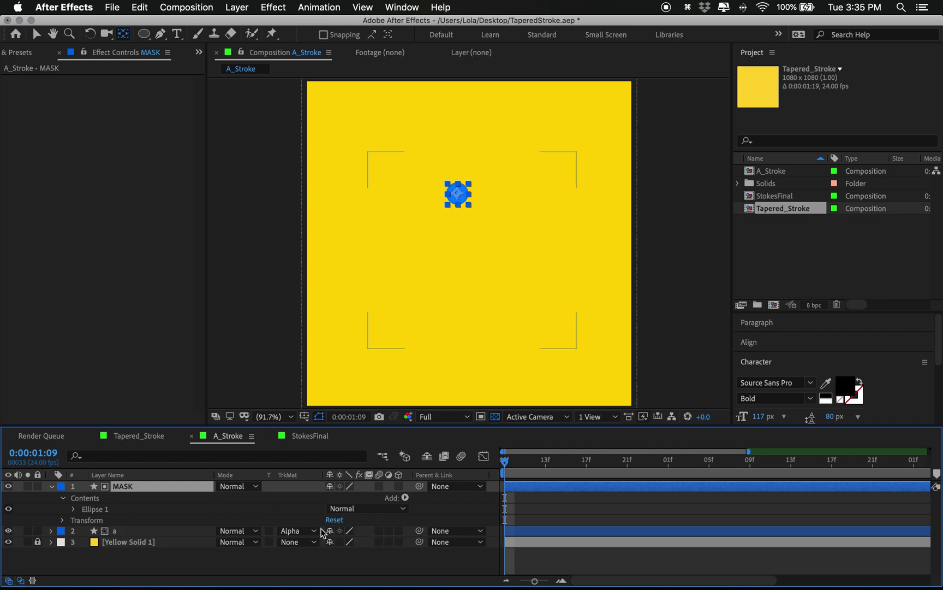
left_click(299, 530)
left_click(306, 520)
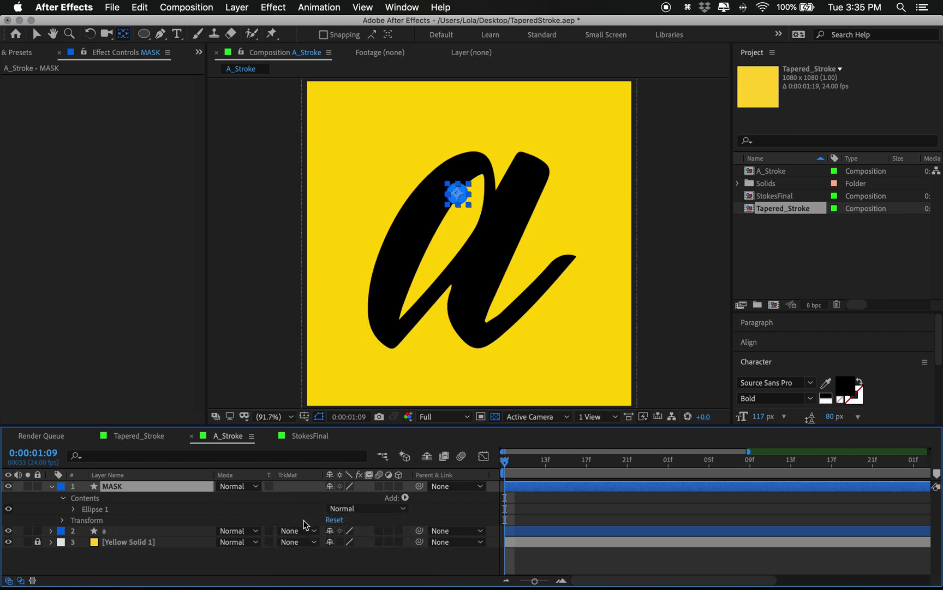
Move the circle onto the start of the letter's first stroke and display the MASK layer's Position property.
left_click(51, 486)
key("v")
left_click_drag(464, 194, 492, 198)
key("z")
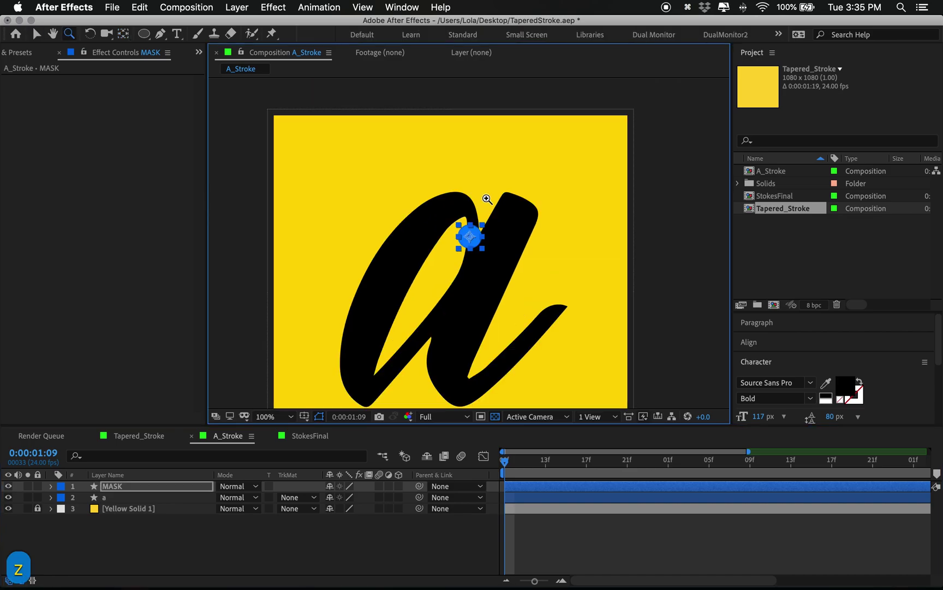
left_click(487, 201)
left_click(463, 243)
key("v")
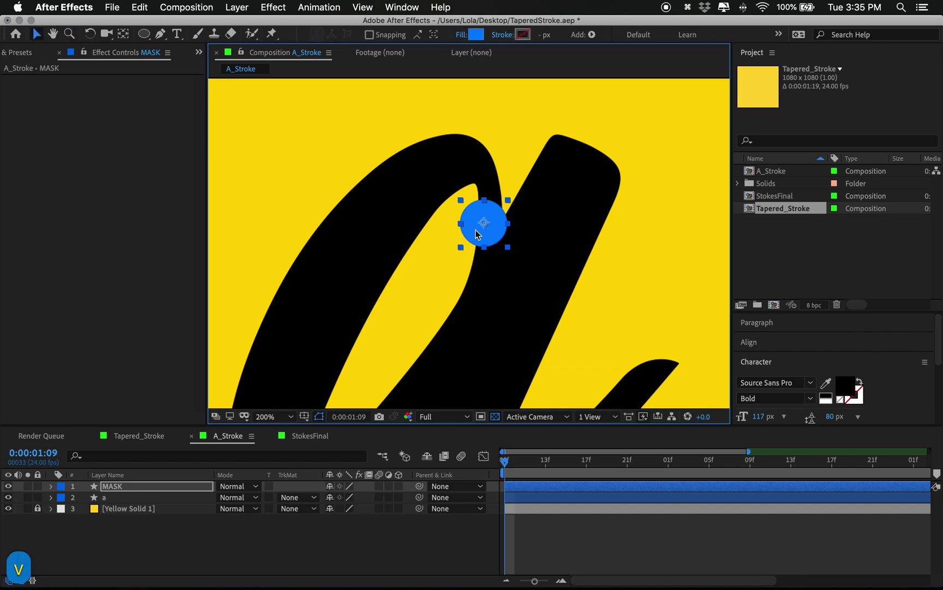
key("p")
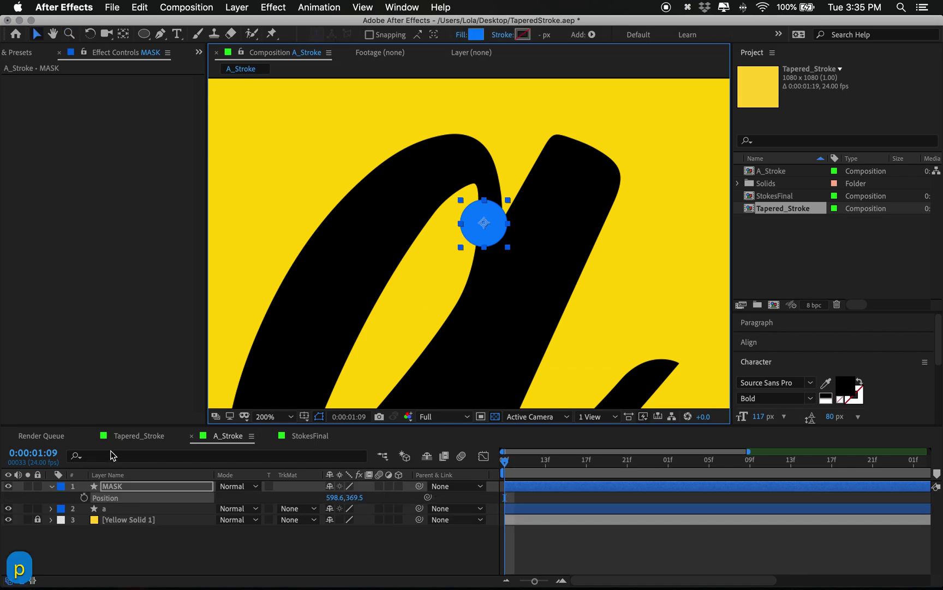
Add Position and Scale keyframes to MASK at 0:00:01:09, with the circle scaled to 49.5% at the start of the letter's first stroke.
key("s")
left_click(83, 497)
key("u")
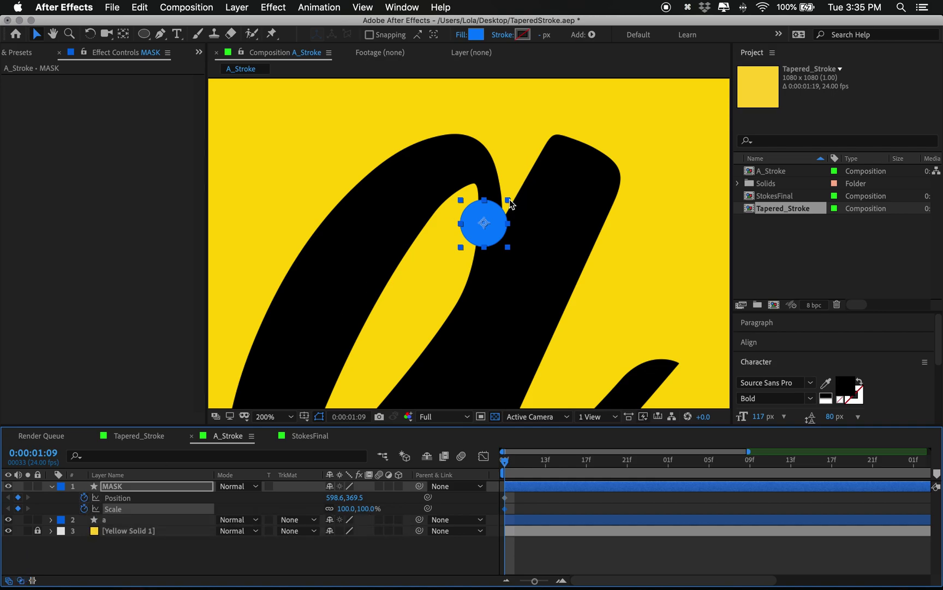
left_click_drag(508, 200, 458, 282)
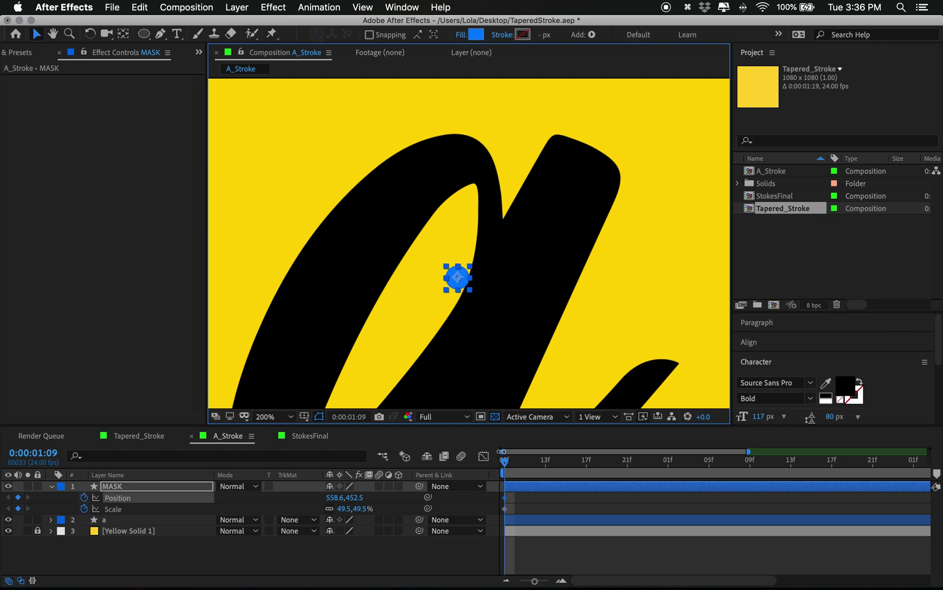
At 0:00:01:13, place the circle on the first stroke's downward side at 220.6% scale and curve its motion path around the letter's top.
left_click_drag(505, 464, 546, 467)
left_click_drag(479, 157, 341, 272)
left_click_drag(361, 302, 389, 330)
key("g")
left_click_drag(475, 161, 451, 141)
left_click_drag(476, 162, 467, 156)
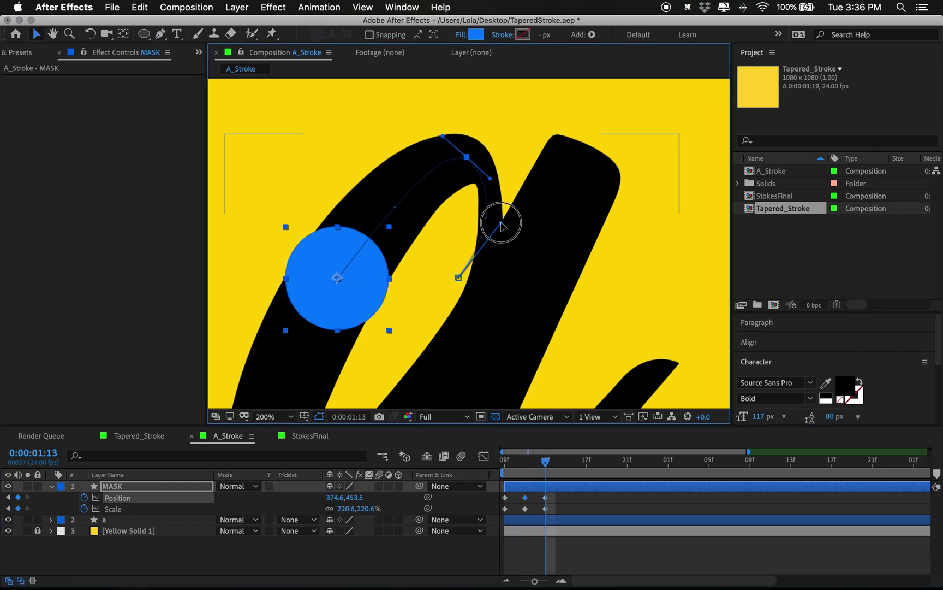
Refine the motion path around the letter's top and retime the second and third MASK keyframes to 0:00:01:10 and 0:00:01:11.
left_click_drag(501, 223, 505, 217)
left_click_drag(467, 157, 469, 155)
left_click_drag(546, 463, 525, 463)
left_click_drag(469, 155, 441, 135)
left_click_drag(526, 462, 545, 461)
left_click_drag(546, 508, 536, 508)
left_click_drag(535, 464, 515, 464)
left_click_drag(525, 503, 515, 503)
At 0:00:01:12, move the circle to the letter's lower-left turn and scale it to 181.4%.
left_click_drag(516, 461, 535, 461)
key("v")
left_click_drag(400, 119, 331, 363)
left_click_drag(378, 297, 357, 315)
At 0:00:01:13, place the circle on the thin upstroke at 83.2% scale and curve the motion path through the lower-left turn.
left_click_drag(536, 461, 546, 461)
left_click_drag(367, 312, 448, 239)
key("g")
left_click_drag(395, 102, 332, 172)
left_click_drag(326, 354, 346, 372)
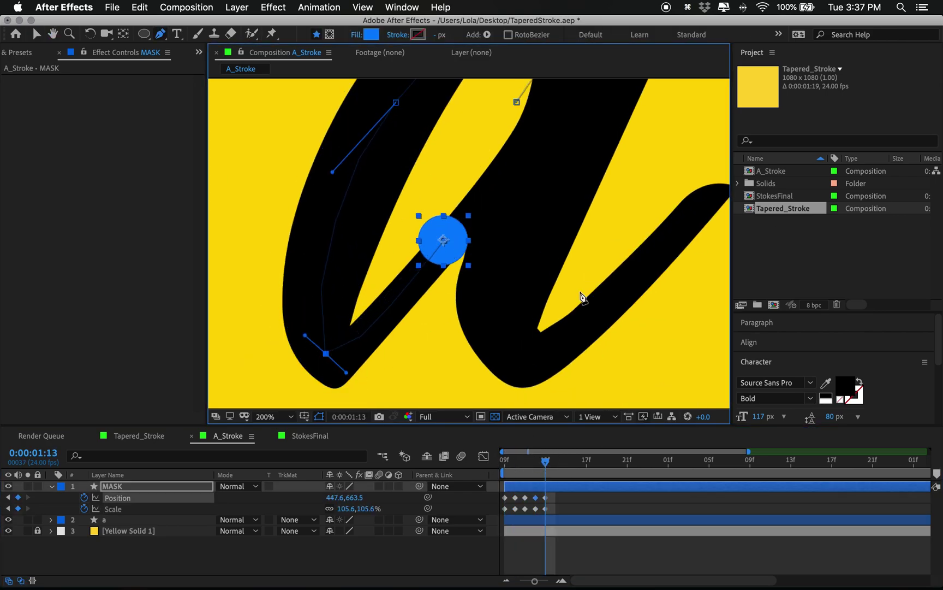
key("v")
left_click_drag(468, 216, 463, 220)
left_click_drag(445, 234, 449, 235)
Keyframe the circle at the top of the second stem at 0:00:01:14, scaled to 229.1%, and at the stem's lower end at 0:00:01:15.
key("comma")
mouse_move(548, 463)
left_mouse_down()
mouse_move(508, 464)
mouse_move(555, 463)
left_mouse_up()
left_click_drag(459, 243, 549, 120)
left_click_drag(559, 109, 522, 233)
left_click(567, 463)
left_click_drag(493, 264, 515, 292)
Keyframe the circle at the tail's lower curve at 0:00:01:16 and just past the tail's end at 0:00:02:00, smoothing the motion path.
left_click(576, 463)
left_click_drag(544, 262, 479, 300)
key("g")
left_click_drag(458, 243, 491, 210)
key("v")
left_click(658, 461)
left_click_drag(525, 286, 611, 202)
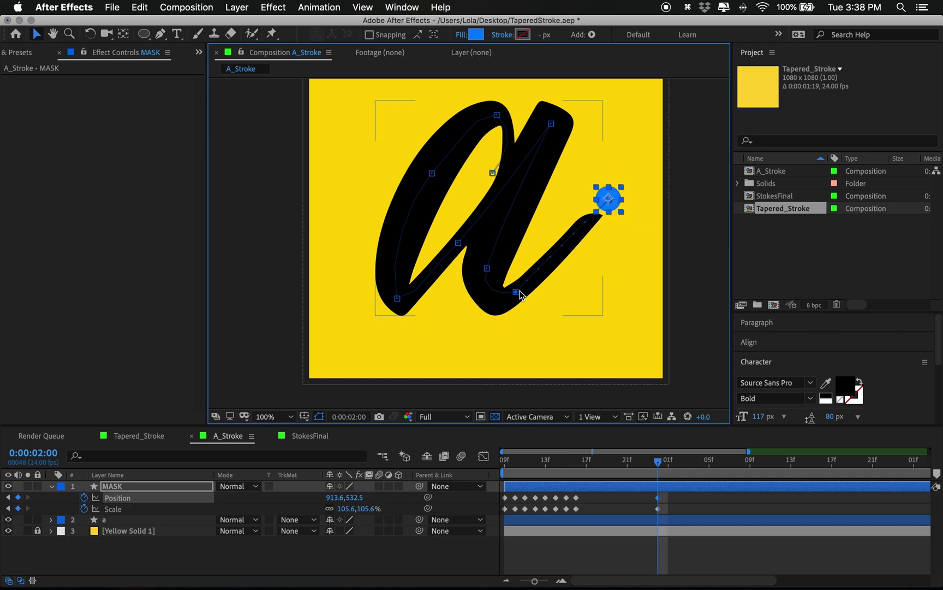
key("g")
key("v")
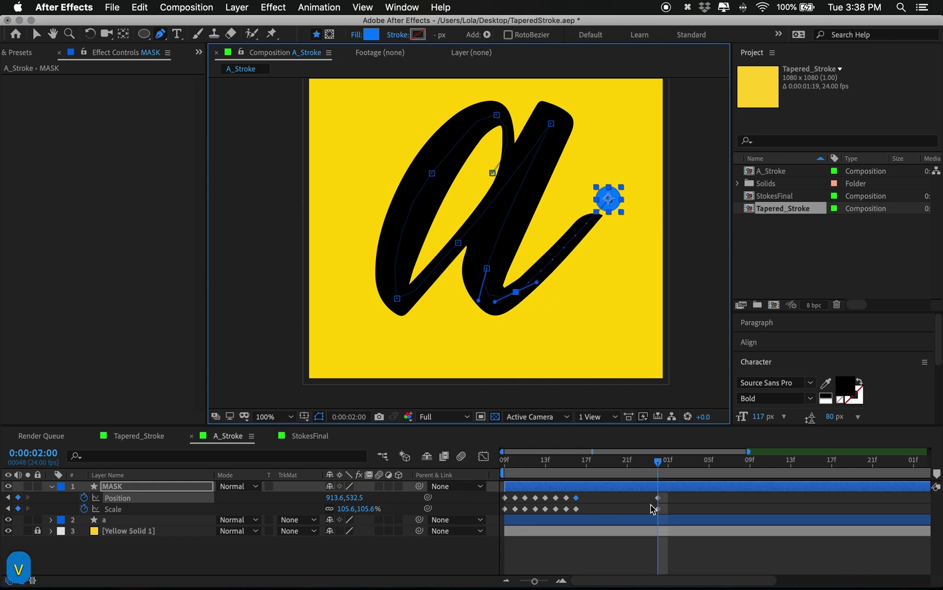
Apply Easy Ease to the final Position and Scale keyframes and lengthen the Position keyframe's incoming influence in the speed graph.
left_click(662, 502)
left_click_drag(663, 507, 649, 516)
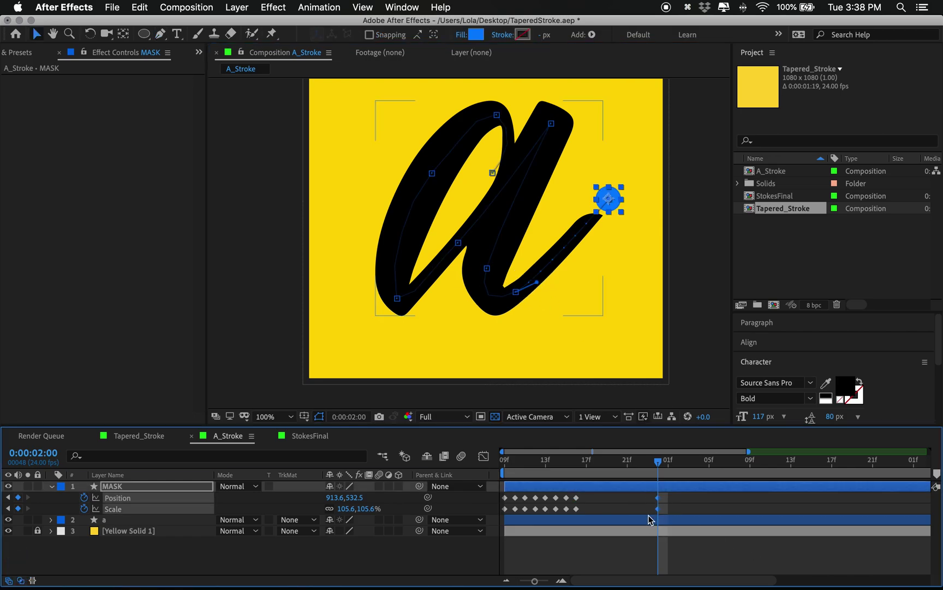
key("F9")
left_click(483, 455)
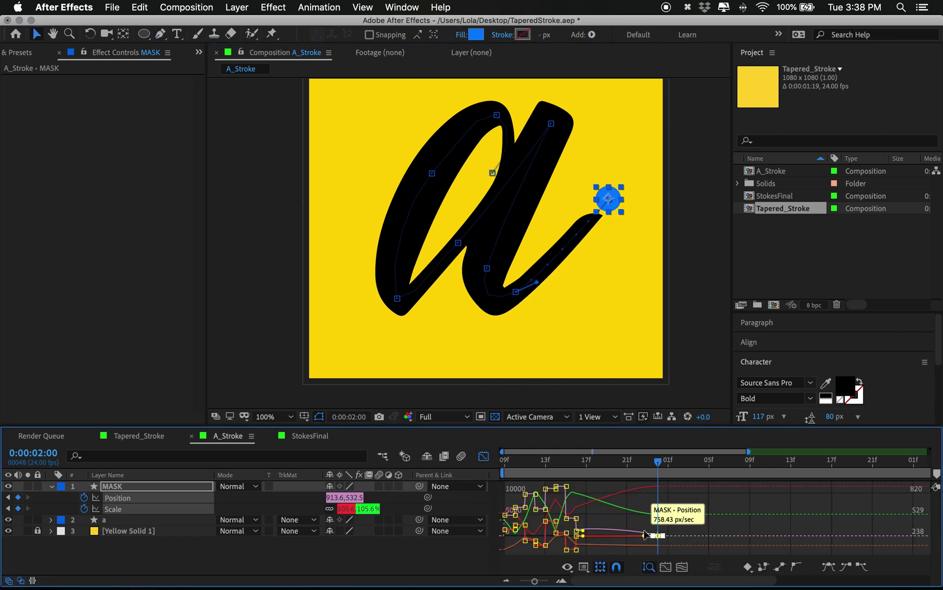
left_click_drag(644, 540, 618, 540)
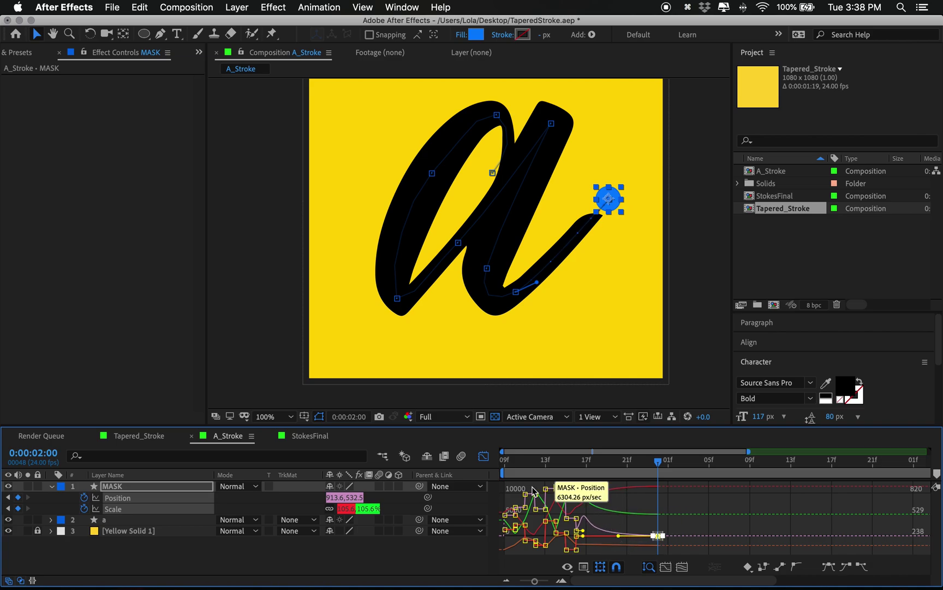
left_click(484, 455)
Preview the circle travelling along the letter from 0:00:01:09.
left_click_drag(539, 465, 497, 468)
key("space")
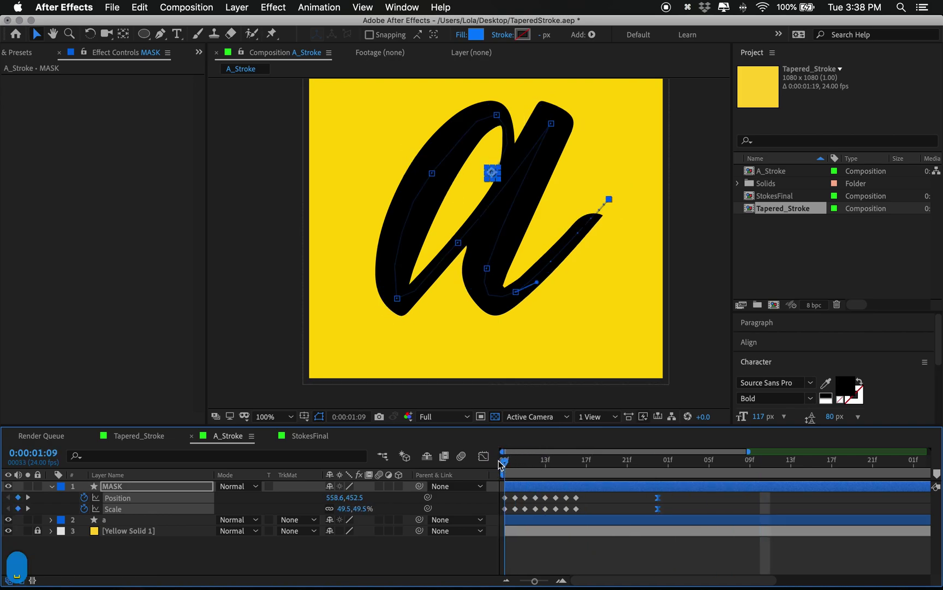
key("space")
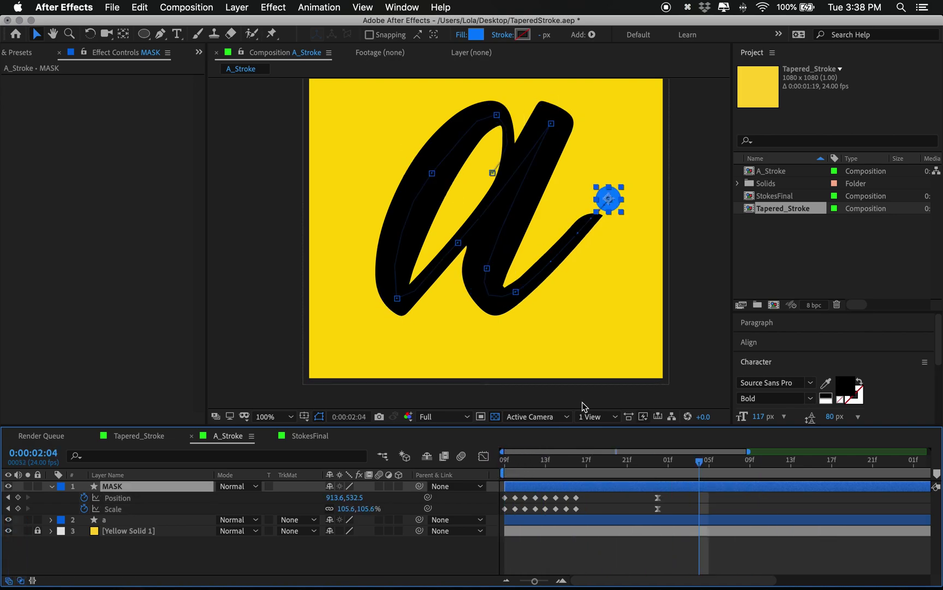
Apply the Echo effect to the MASK layer and set its Echo Operator to Maximum.
left_click(780, 143)
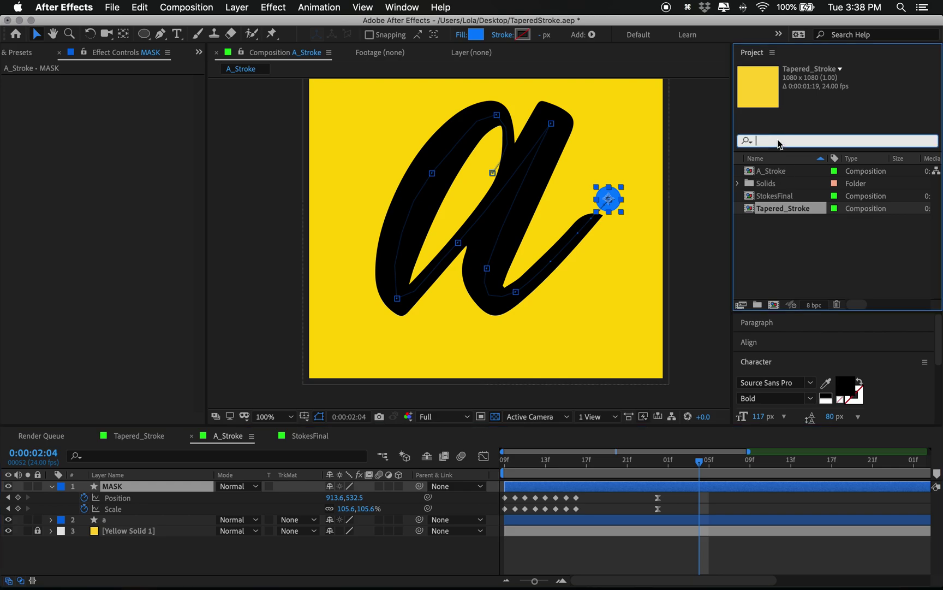
left_click(42, 55)
left_click_drag(57, 121, 123, 486)
left_click(143, 136)
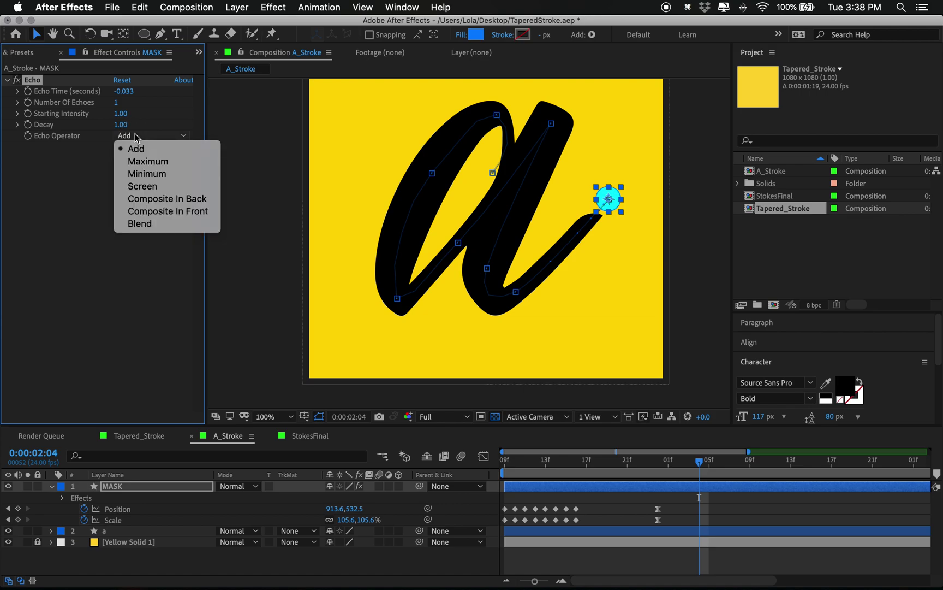
left_click(134, 160)
Set the Echo effect's Number Of Echoes to 22 and its Echo Time to -0.001 seconds.
left_click_drag(119, 108, 168, 95)
left_click(128, 93)
type("-0.00")
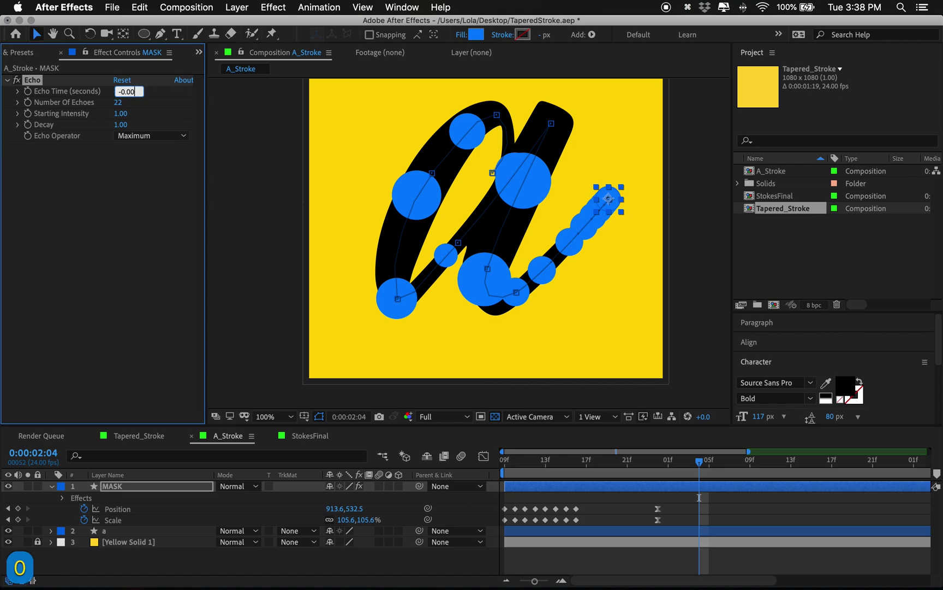
type("1")
left_click(119, 177)
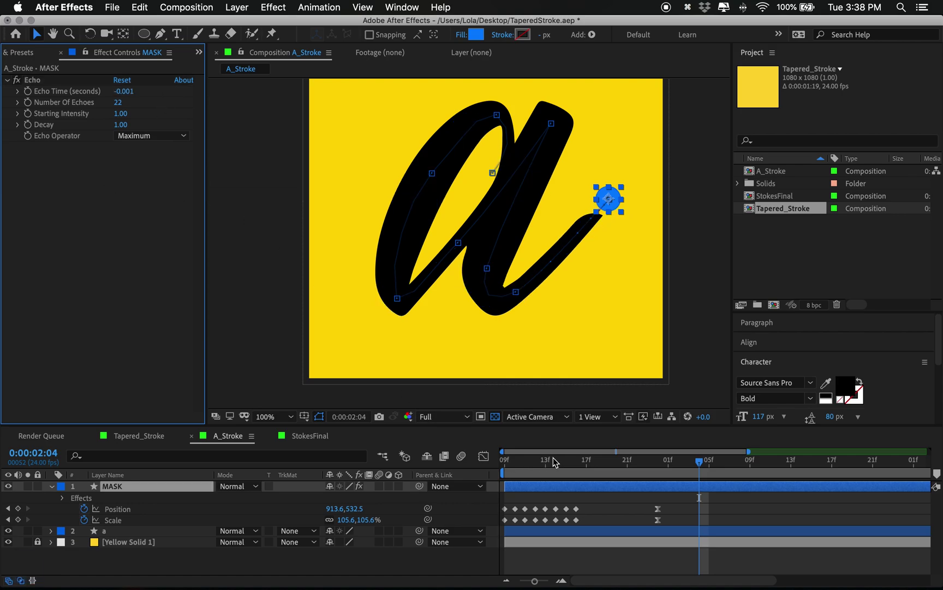
At 0:00:01:19, raise the Echo effect's Number Of Echoes to 430 so the trail covers the letter.
mouse_move(554, 462)
left_mouse_down()
mouse_move(508, 469)
mouse_move(604, 451)
left_mouse_up()
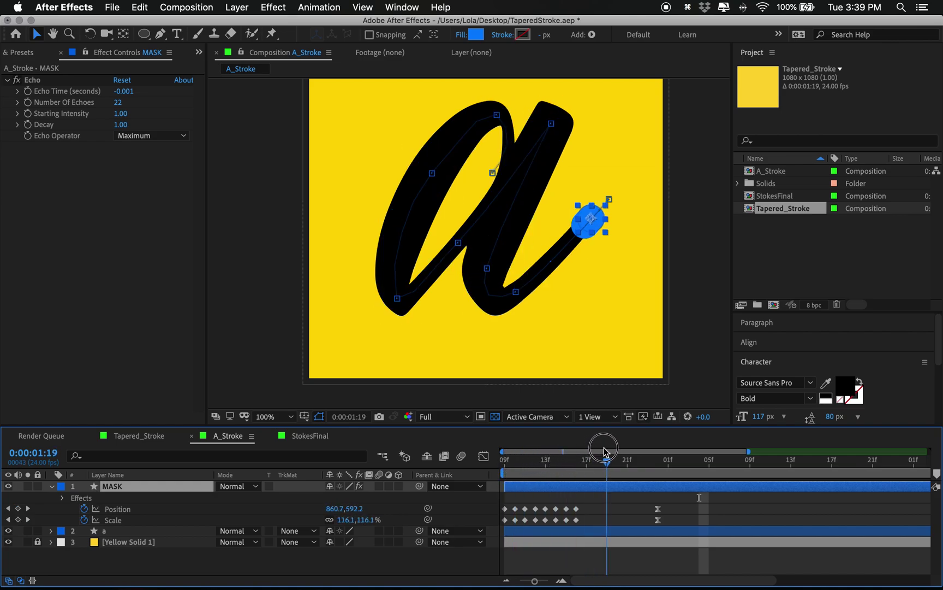
mouse_move(117, 106)
left_mouse_down()
mouse_move(473, 115)
mouse_move(367, 135)
mouse_move(407, 122)
left_mouse_up()
left_click(614, 505)
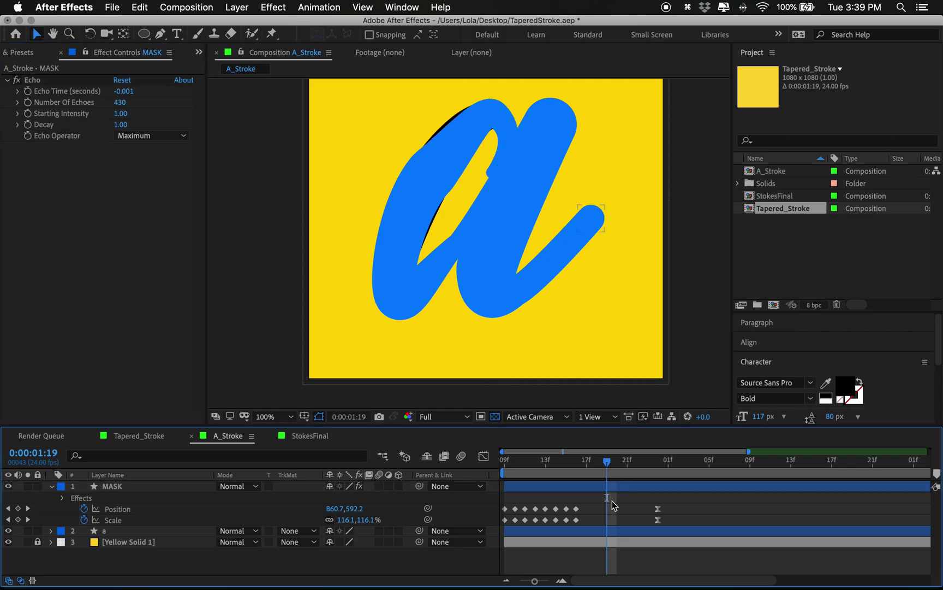
Set the composition's preview resolution to Half.
left_click(598, 464)
left_click_drag(594, 473, 524, 463)
left_click(441, 419)
left_click(439, 461)
Resize the circle at 0:00:01:10 and reposition it at 0:00:01:11 so its trail fully covers the letter's first stroke.
left_click(525, 508)
left_click_drag(520, 462, 515, 461)
left_click_drag(510, 129, 512, 130)
left_click(525, 462)
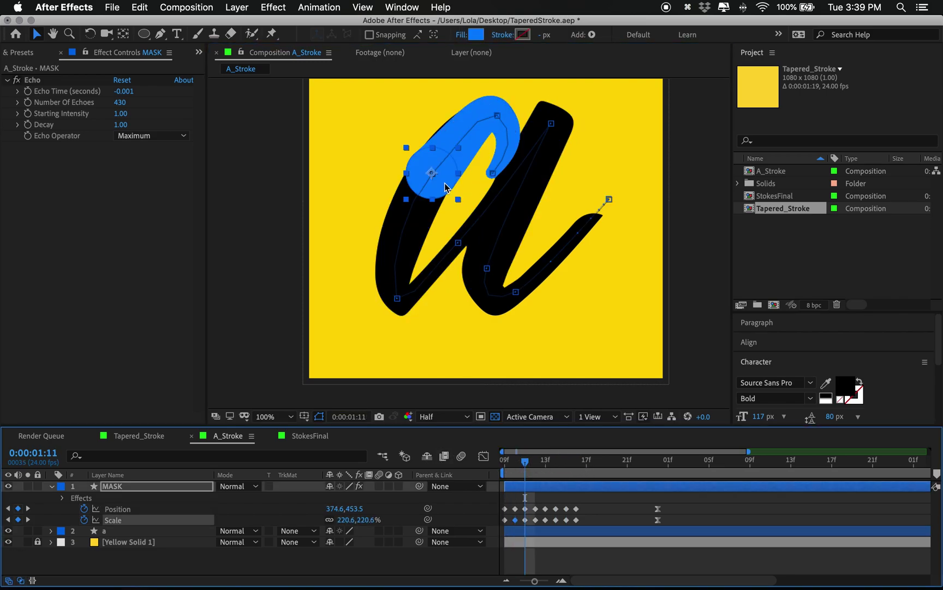
left_click_drag(445, 187, 445, 155)
left_click(535, 462)
left_click(402, 196)
left_click(447, 168)
left_click(524, 486)
left_click(419, 319)
Set the "a" layer's track matte to Alpha using the MASK layer.
left_click_drag(535, 462, 549, 464)
left_click(297, 531)
left_click(322, 534)
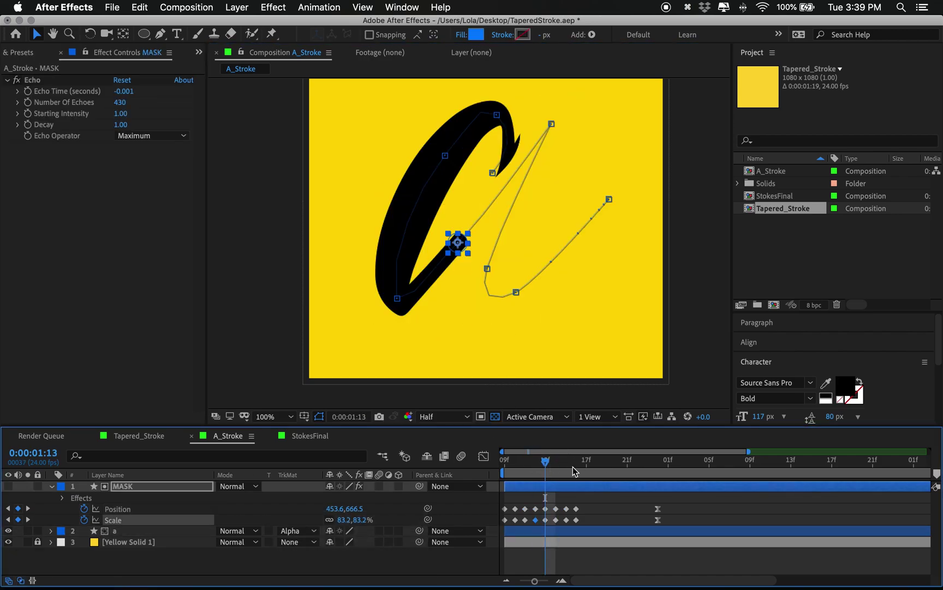
Move the circle's first position keyframe to 530.6, 456.5 and nudge its 0:00:01:12 keyframe at the lower-left turn for cleaner coverage.
left_click_drag(493, 173, 483, 174)
mouse_move(547, 463)
left_mouse_down()
mouse_move(515, 464)
mouse_move(535, 463)
left_mouse_up()
left_click(535, 508)
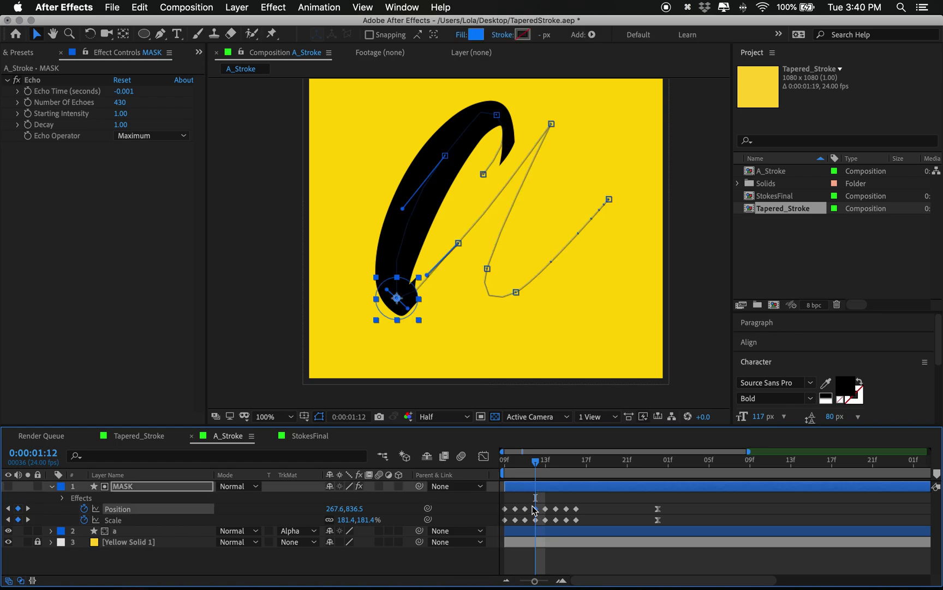
key("period")
left_click_drag(314, 339, 428, 269)
mouse_move(536, 462)
left_mouse_down()
mouse_move(546, 464)
mouse_move(526, 463)
left_mouse_up()
key("comma")
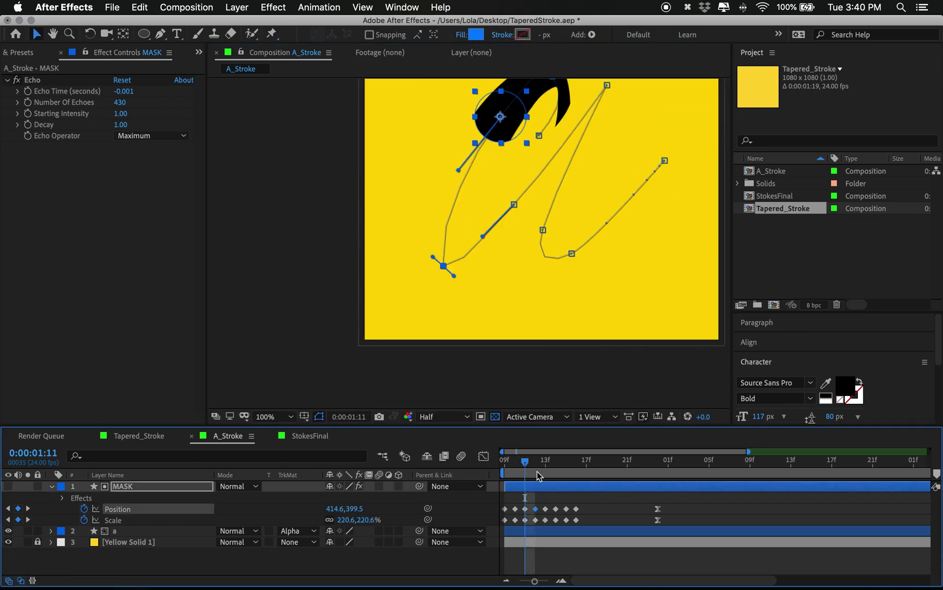
left_click(535, 462)
left_click_drag(468, 243, 442, 265)
Fine-tune the circle's fit on the second stem at 0:00:01:14 and 0:00:01:15, with a scale of 229.1%.
left_click_drag(537, 463, 553, 463)
left_click(556, 508)
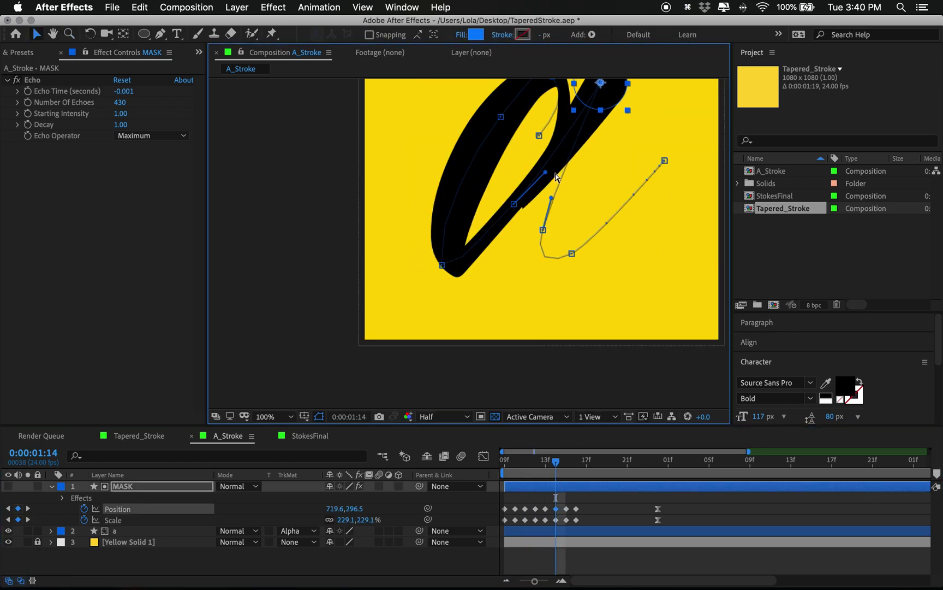
key("h")
left_click_drag(596, 213, 516, 269)
key("Page_Down")
left_click(435, 286)
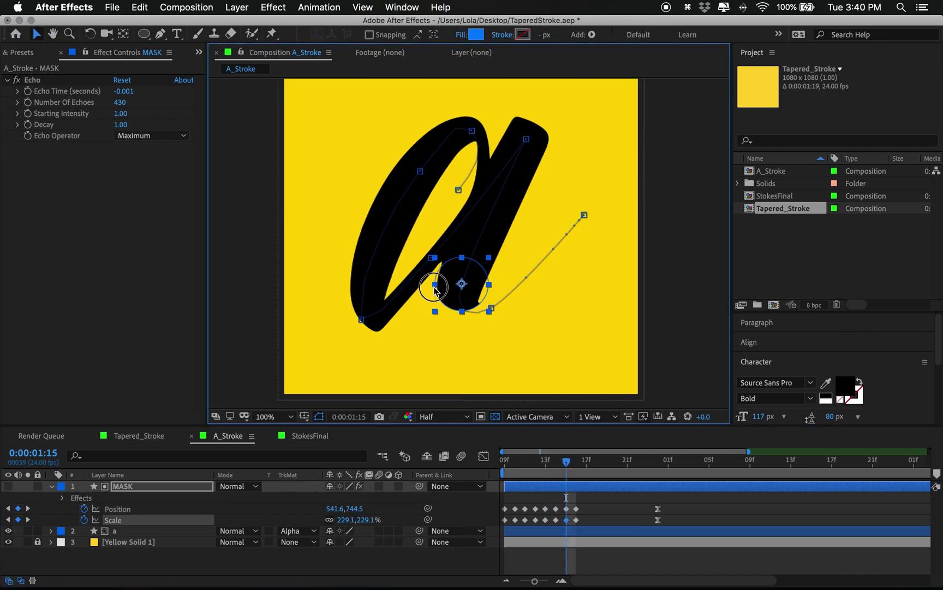
Set Number Of Echoes to 525 at 0:00:01:22 and preview the letter's reveal from 0:00:01:09.
mouse_move(566, 461)
left_mouse_down()
mouse_move(661, 469)
mouse_move(645, 474)
left_mouse_up()
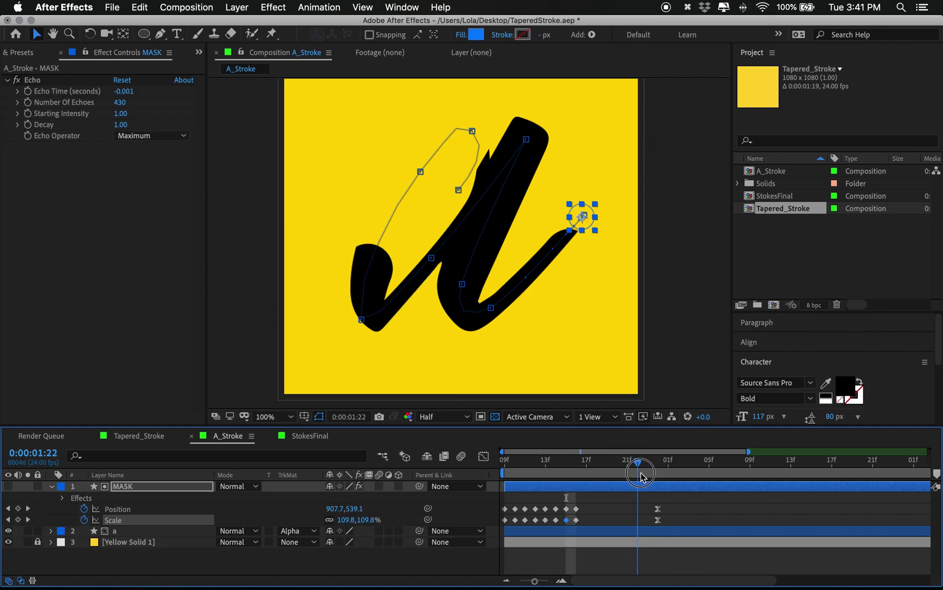
left_click_drag(120, 102, 179, 100)
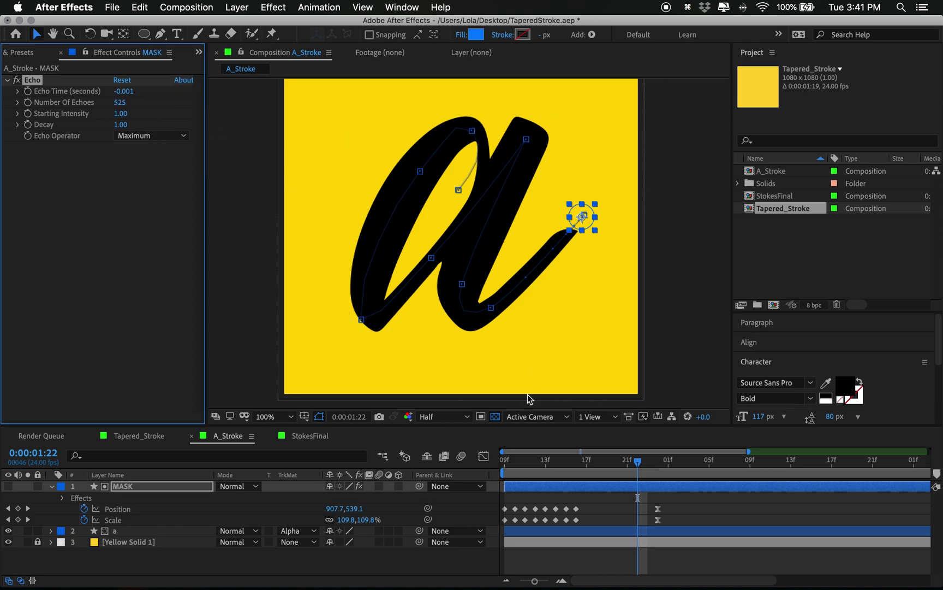
left_click(493, 458)
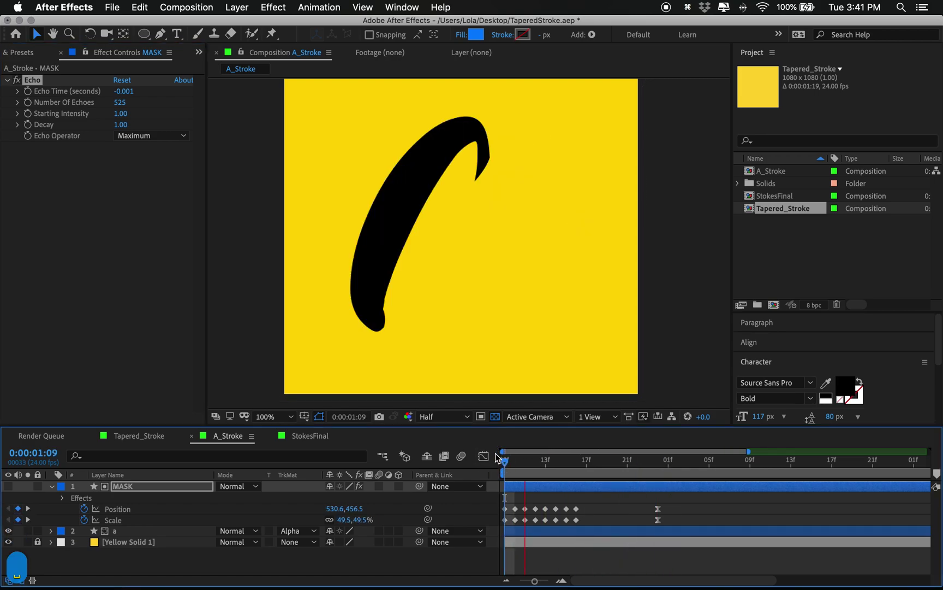
key("space")
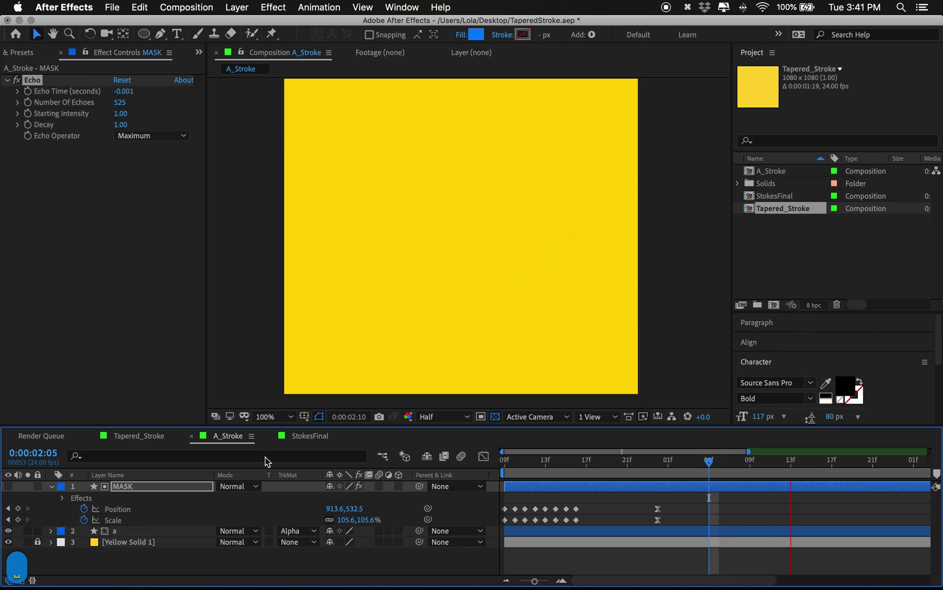
key("space")
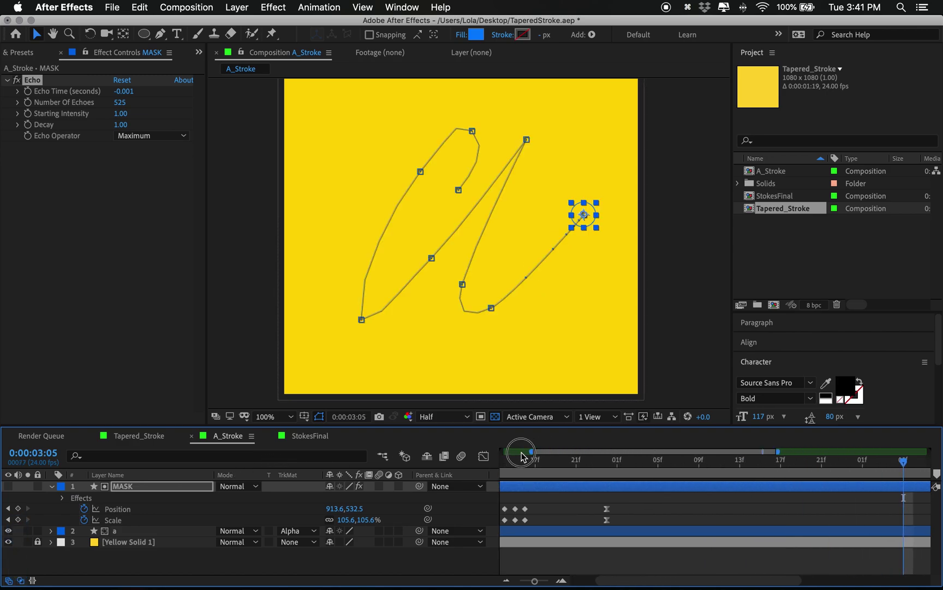
Duplicate the "a" layer and trim the copy to start at 0:00:01:22.
left_click_drag(649, 464, 639, 468)
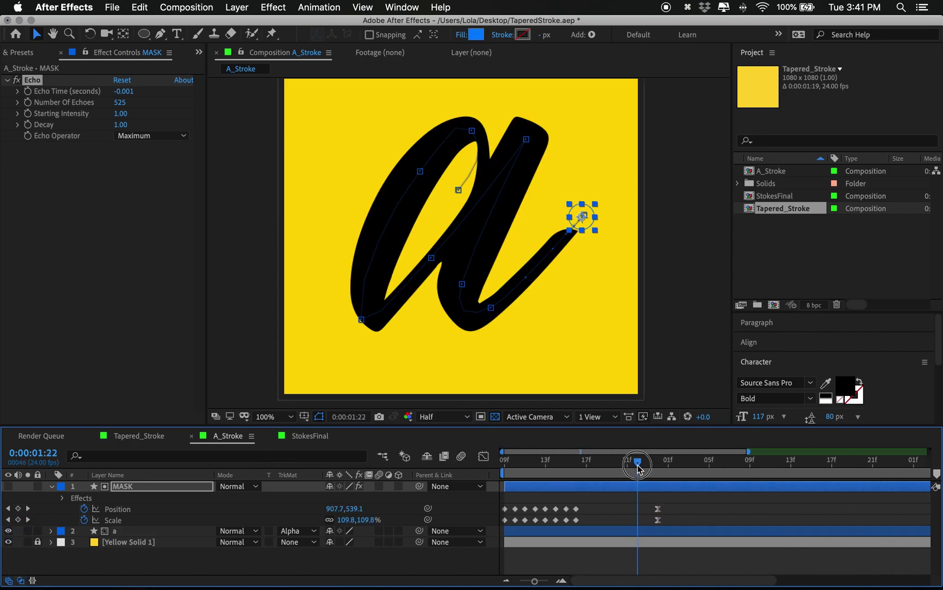
left_click(149, 532)
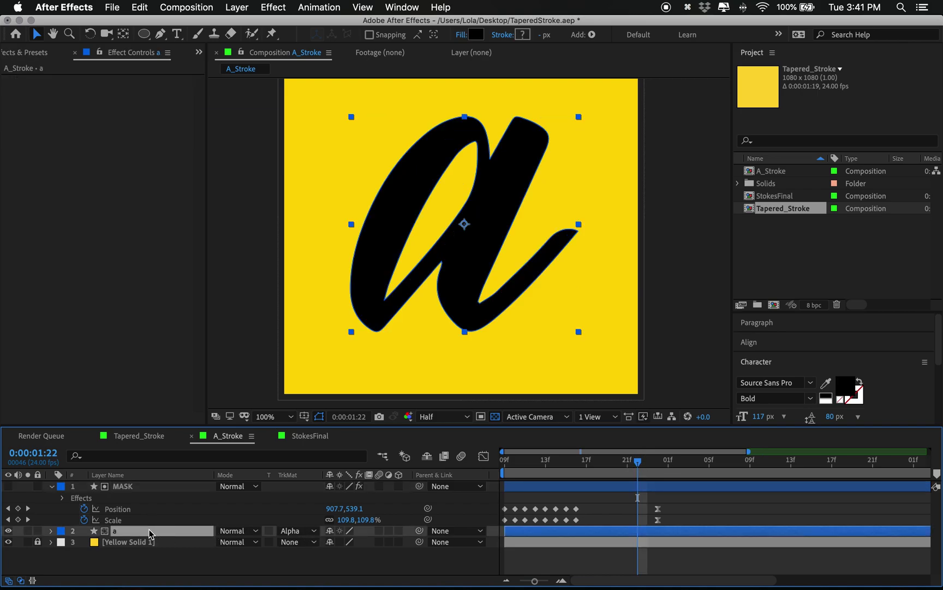
key("super+d")
key("alt+bracketleft")
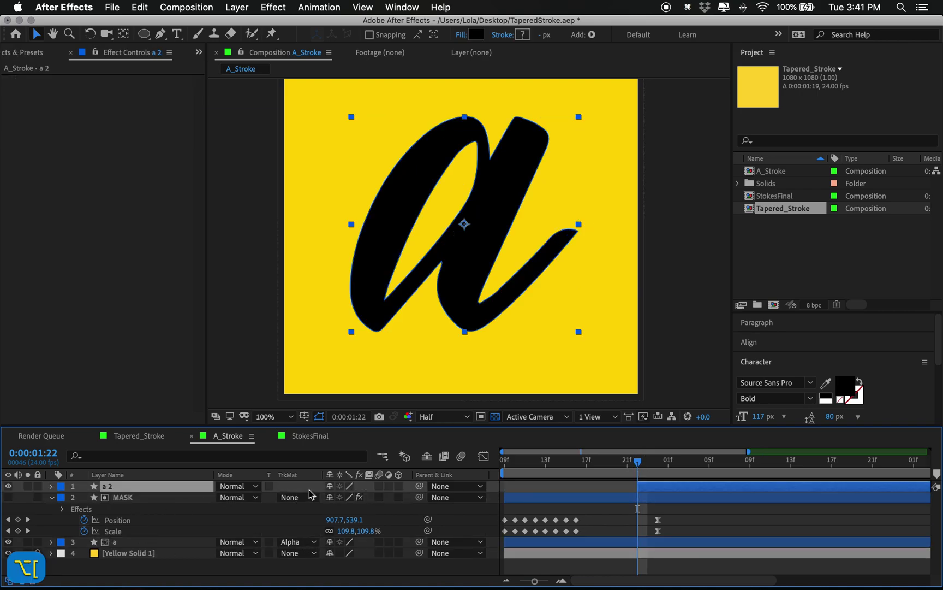
Trim the MASK and original "a" layers to end at 0:00:01:21 and preview the letter's reveal.
left_click(205, 543)
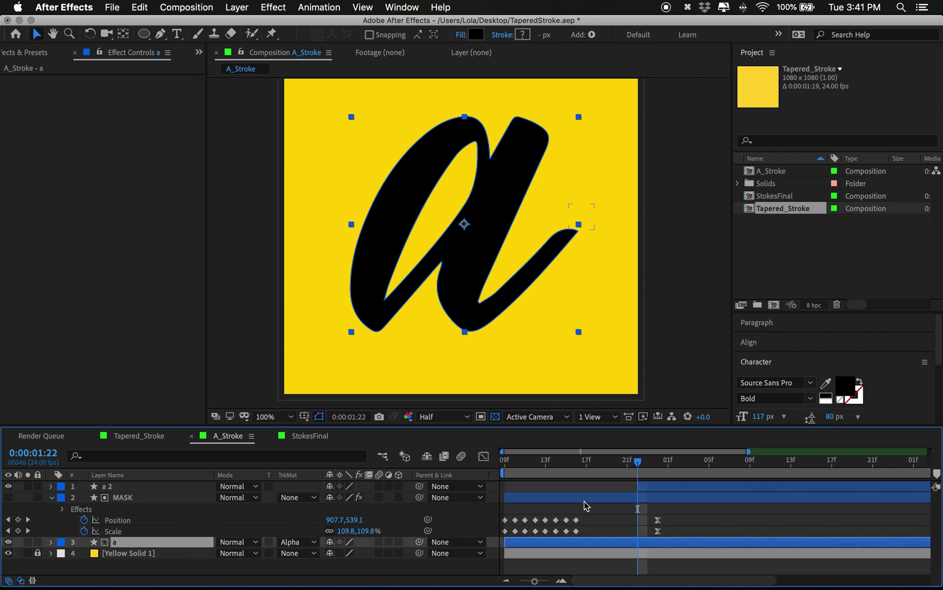
left_click(639, 498, "shift")
key("super+Left")
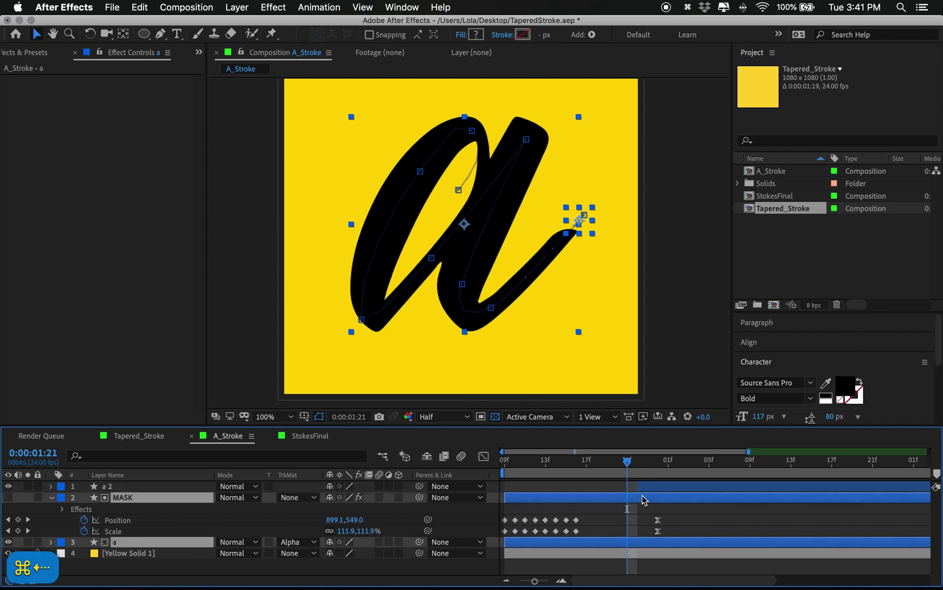
key("alt+bracketright")
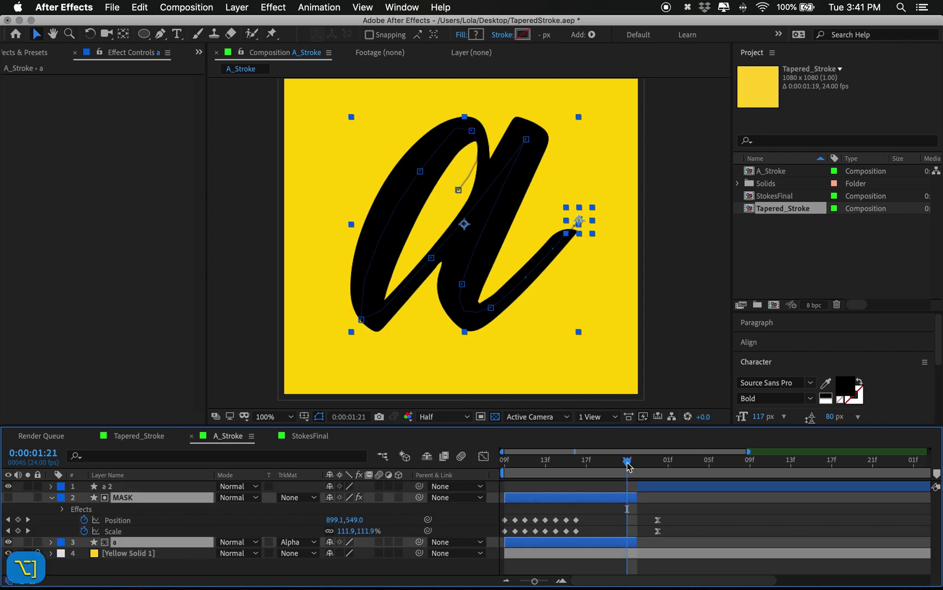
key("space")
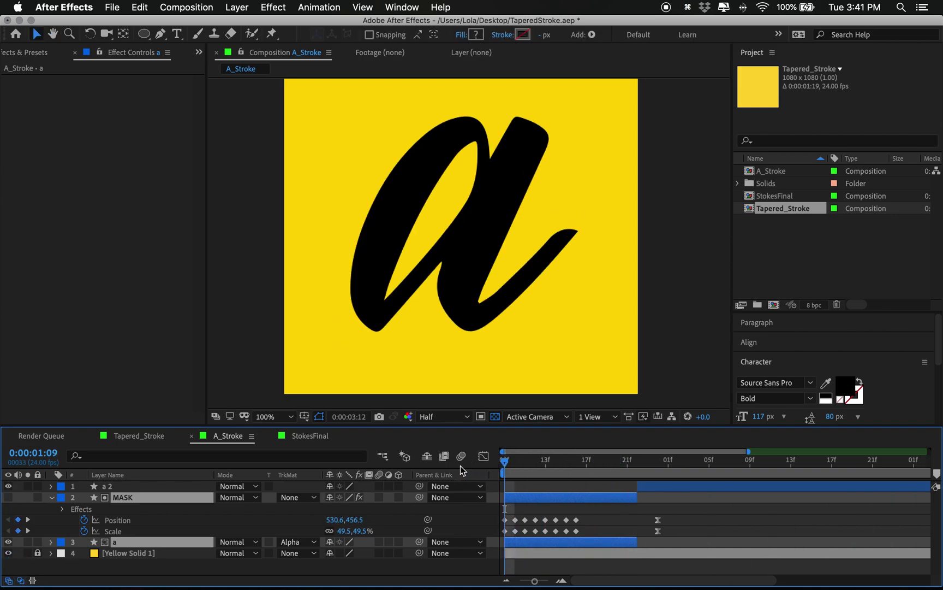
Set the composition view to Fit up to 200% and preview the letter's reveal.
key("space")
left_click(275, 416)
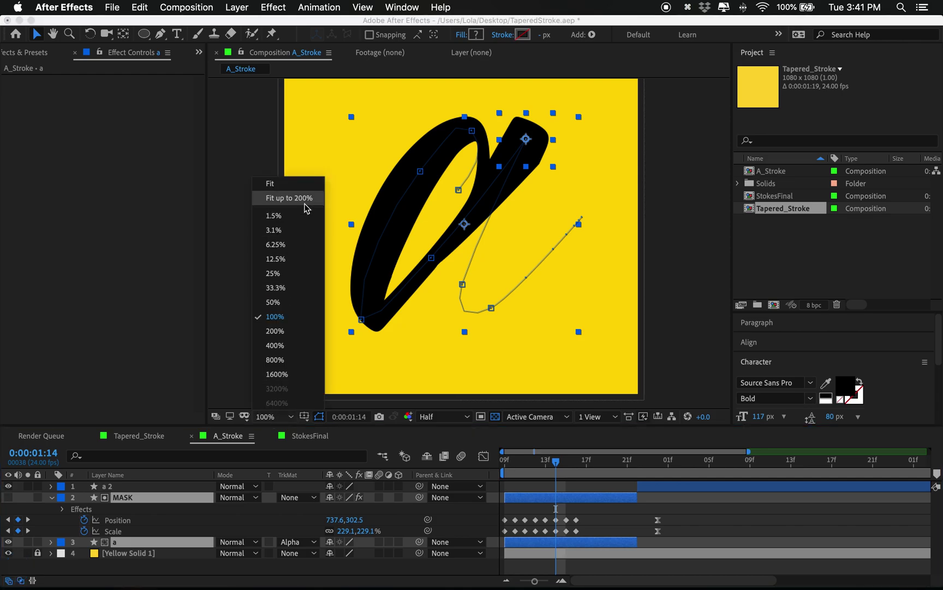
left_click(304, 204)
key("space")
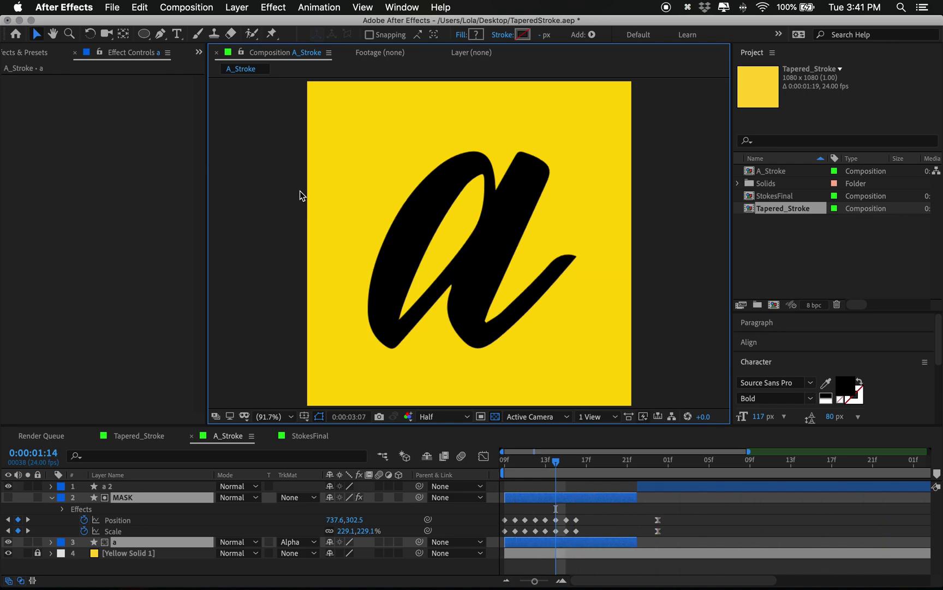
key("space")
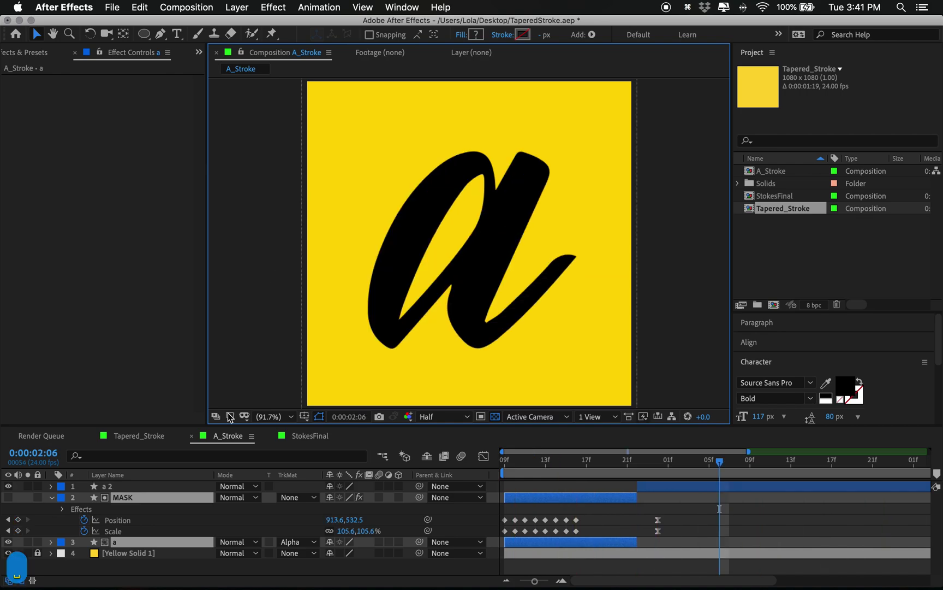
Pre-compose the "a 2", MASK and "a" layers into a new composition named Retime, moving all attributes into it.
left_click(662, 490)
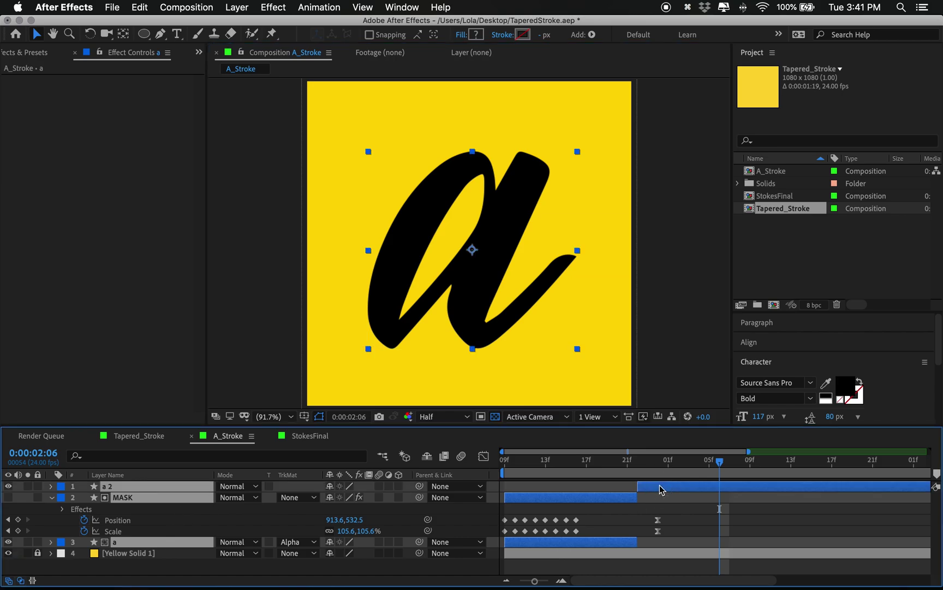
right_click(615, 500)
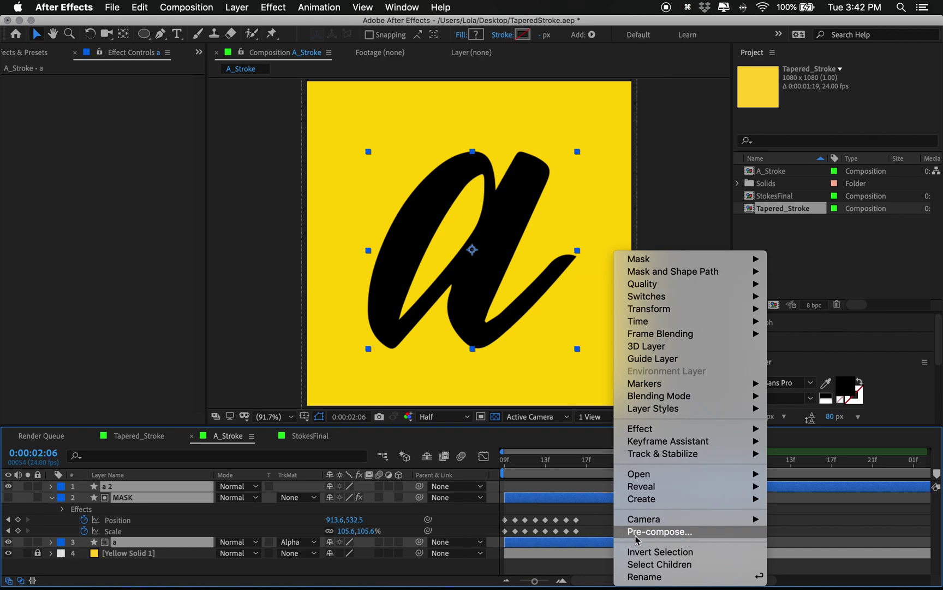
left_click(659, 532)
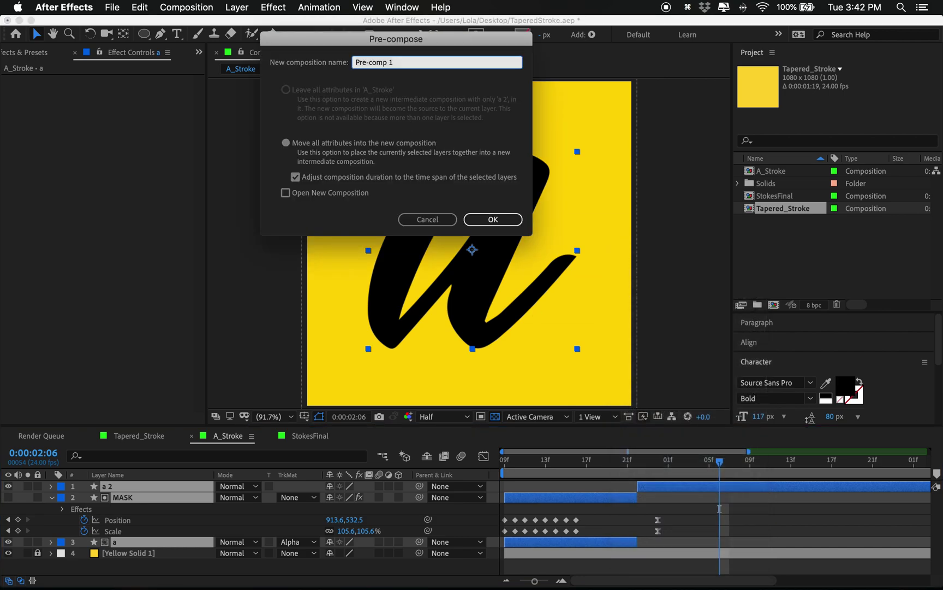
type("Retime")
key("Return")
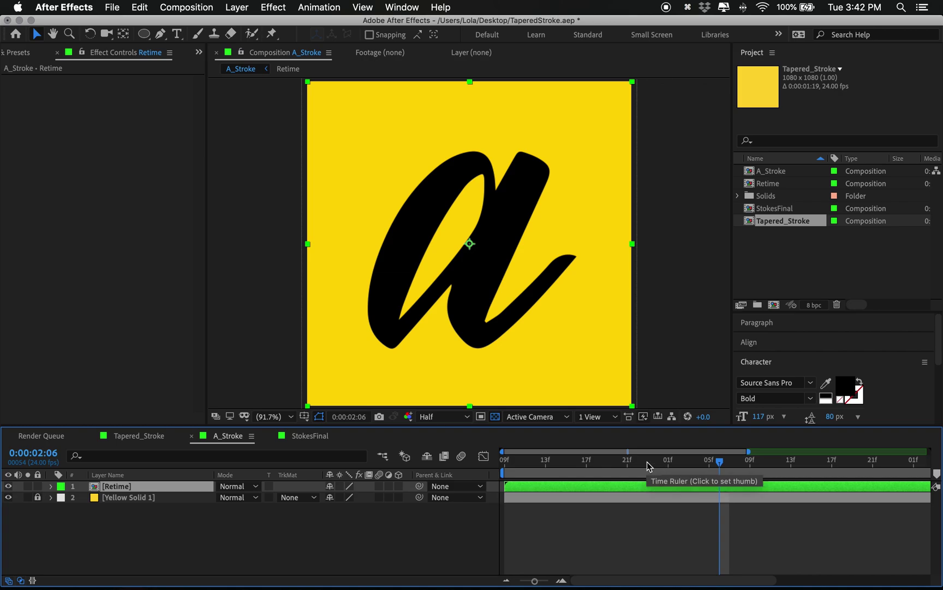
Enable time remapping on the Retime layer, add a keyframe at 0:00:01:20 and move it to about 0:00:02:02 to slow the reveal.
key("alt+super+t")
mouse_move(668, 464)
left_mouse_down()
mouse_move(590, 480)
mouse_move(617, 478)
left_mouse_up()
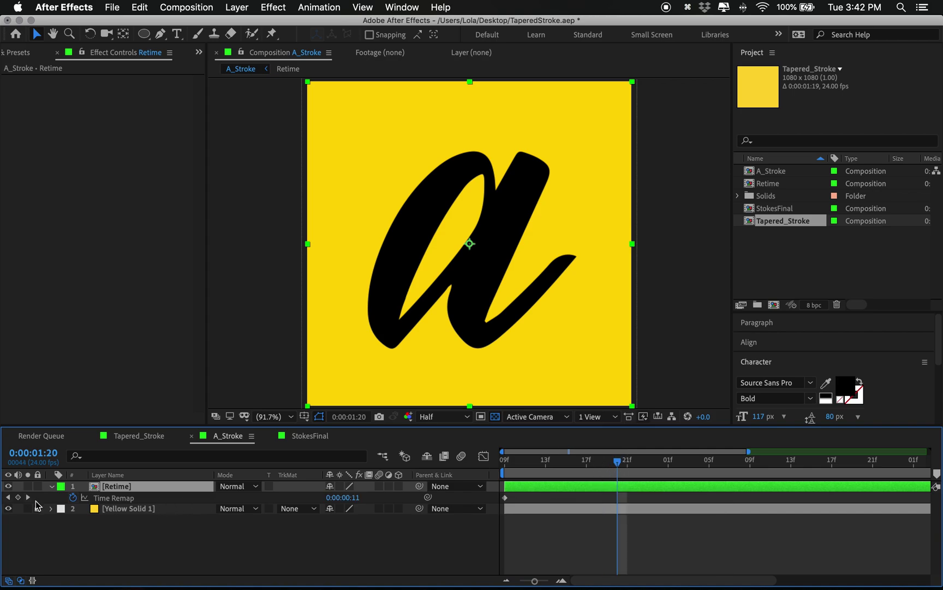
left_click(18, 497)
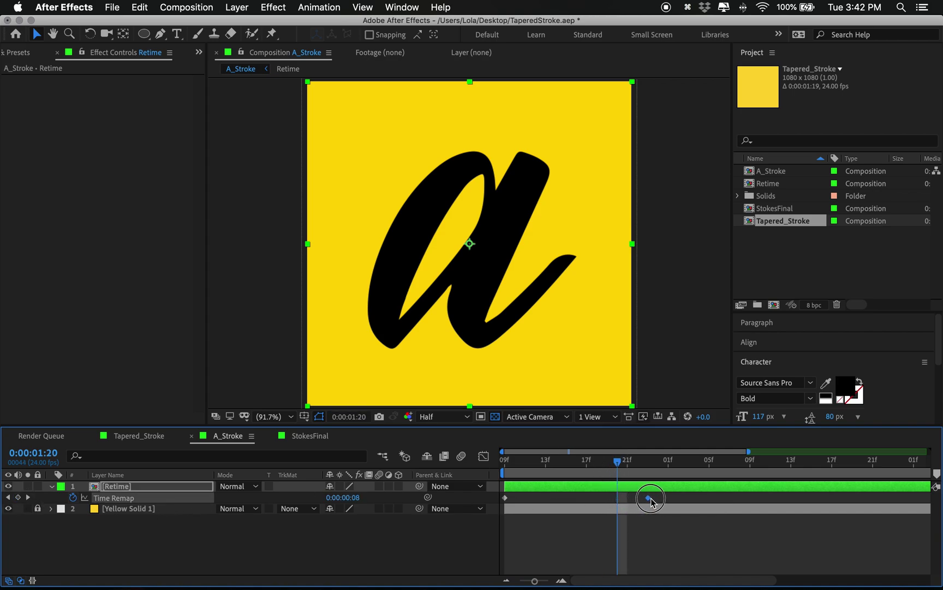
left_click_drag(649, 498, 679, 497)
Preview the retimed letter reveal repeatedly from around 0:00:01:09 to check its slower pace.
left_click(503, 460)
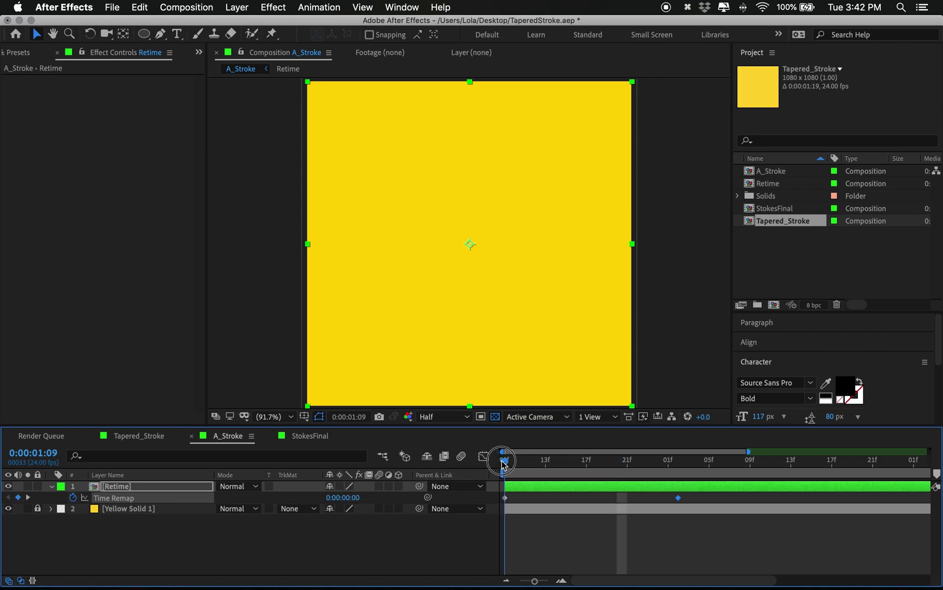
key("space")
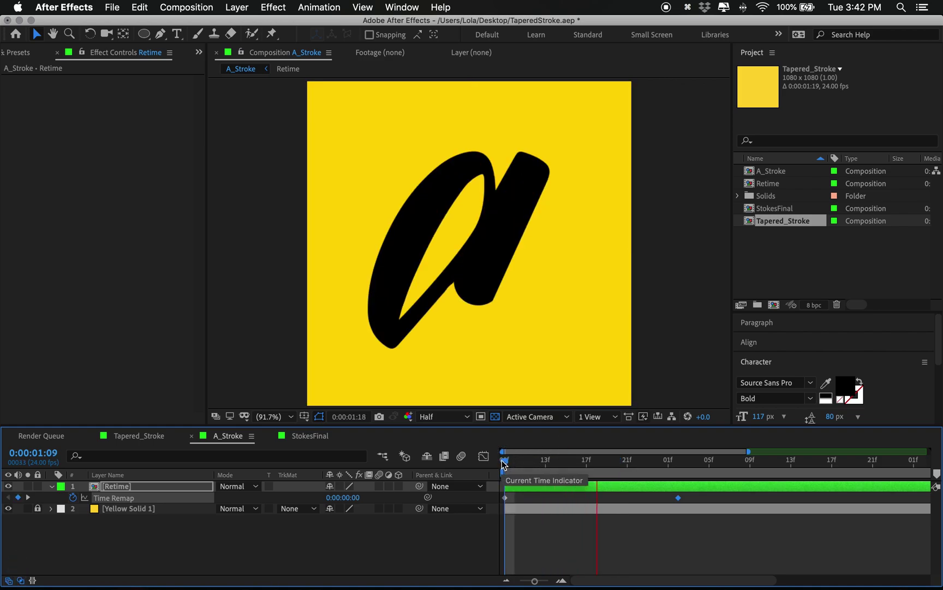
key("space")
left_click(504, 458)
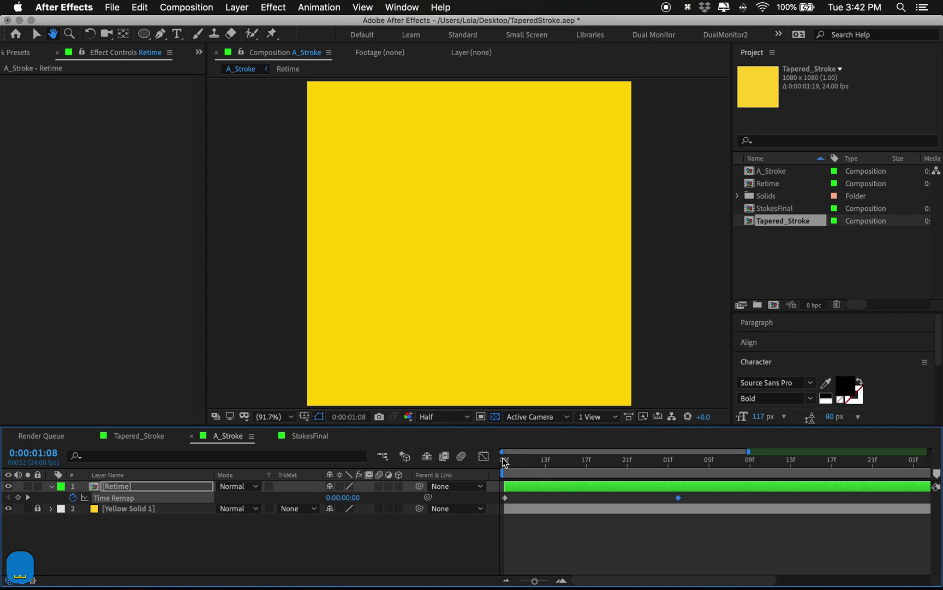
key("space")
key("space")
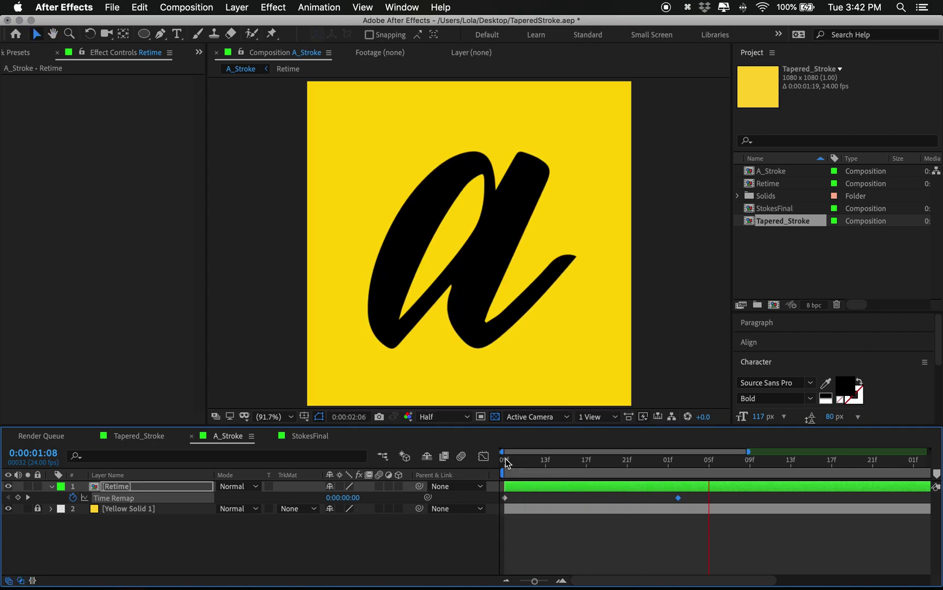
key("space")
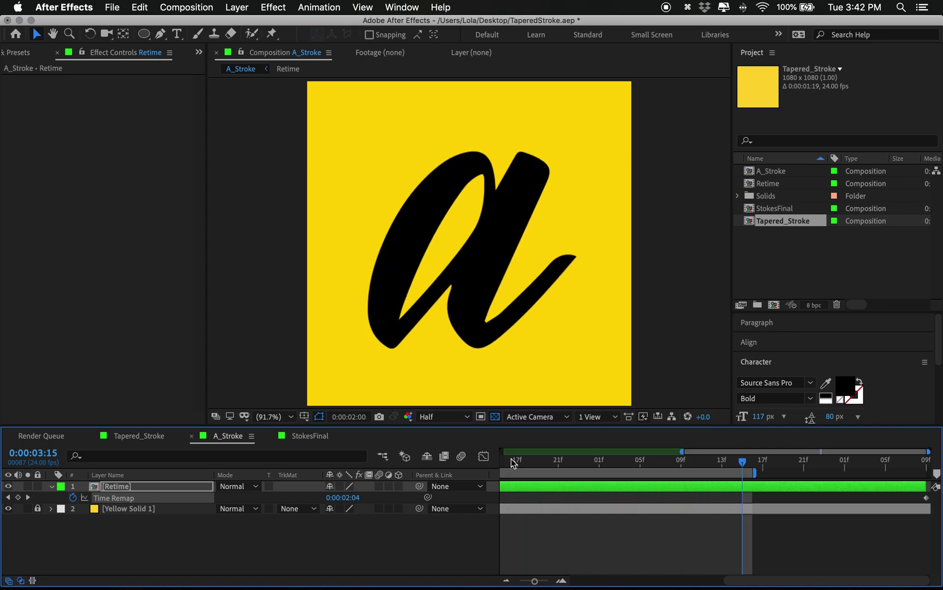
key("space")
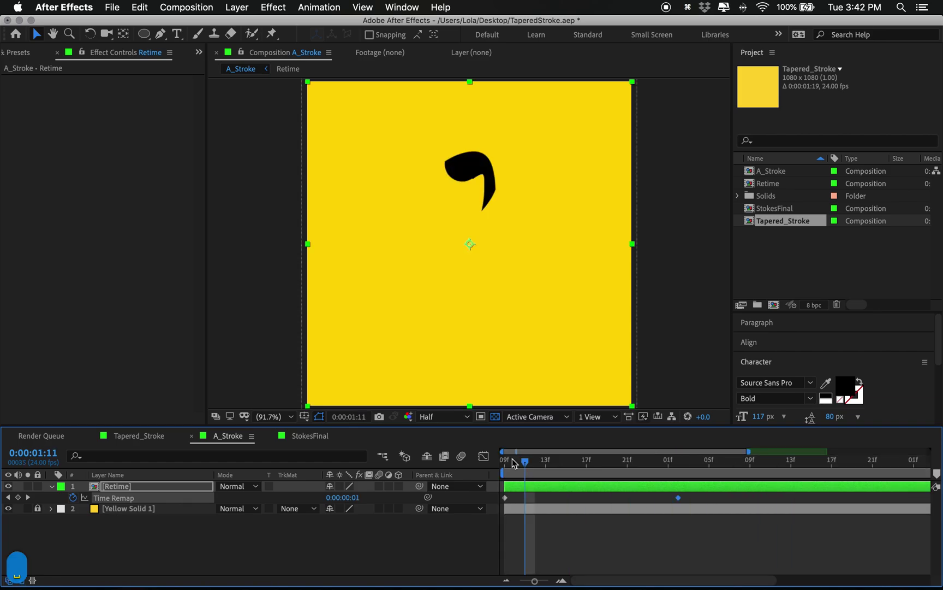
key("space")
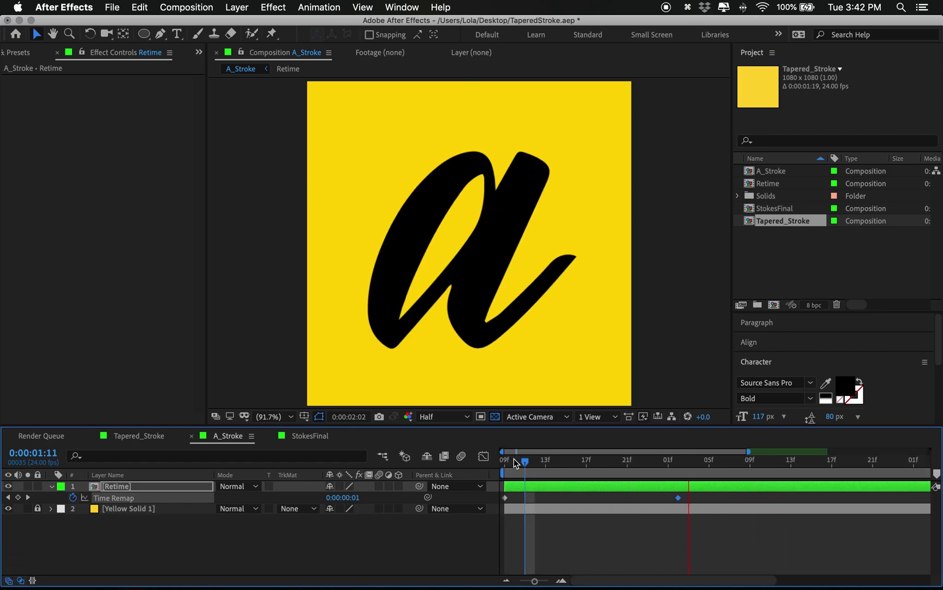